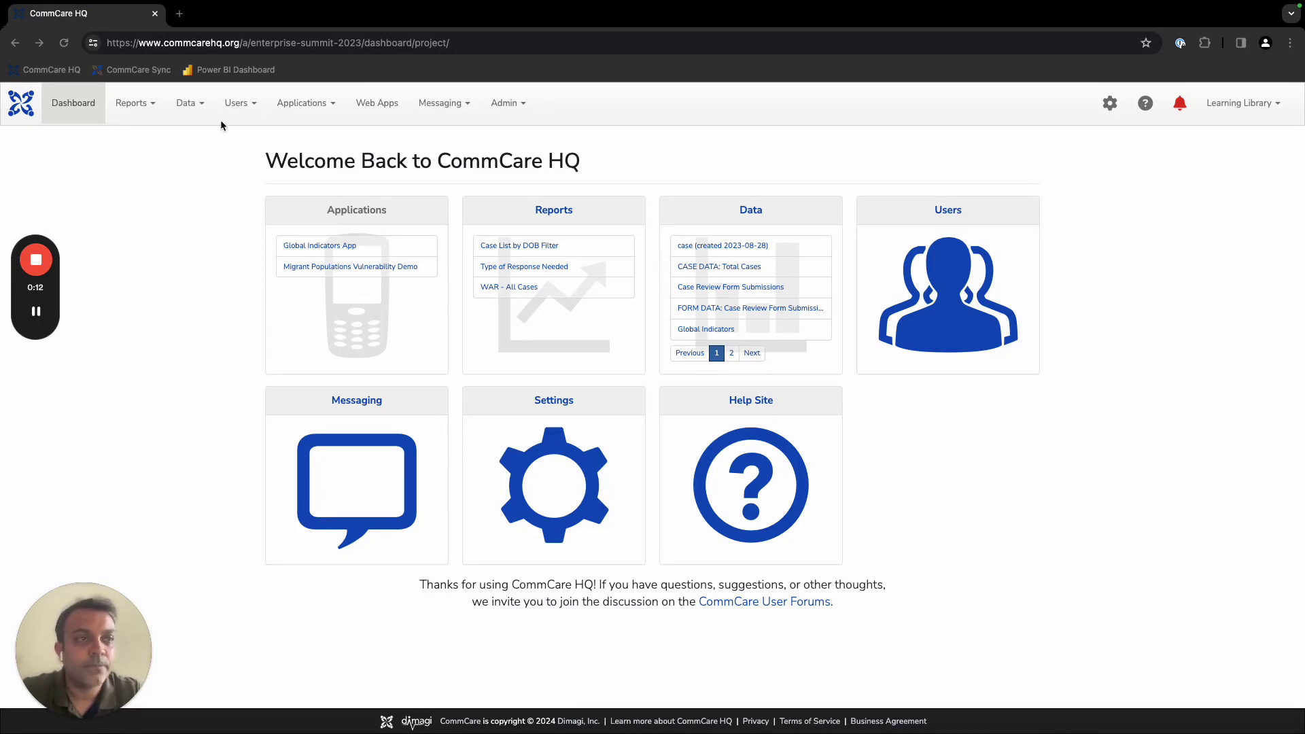
Open the Case List Explorer report from the project's data inspection reports.
left_click(146, 106)
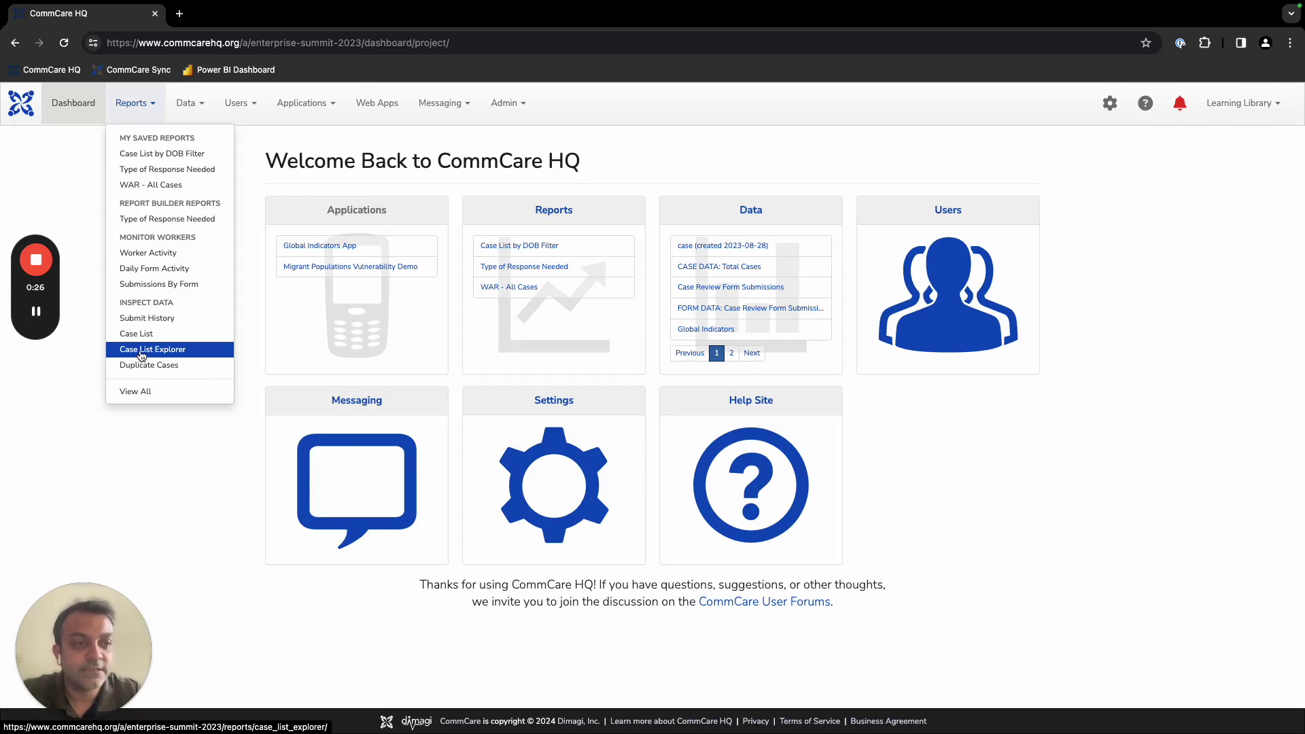
left_click(151, 351)
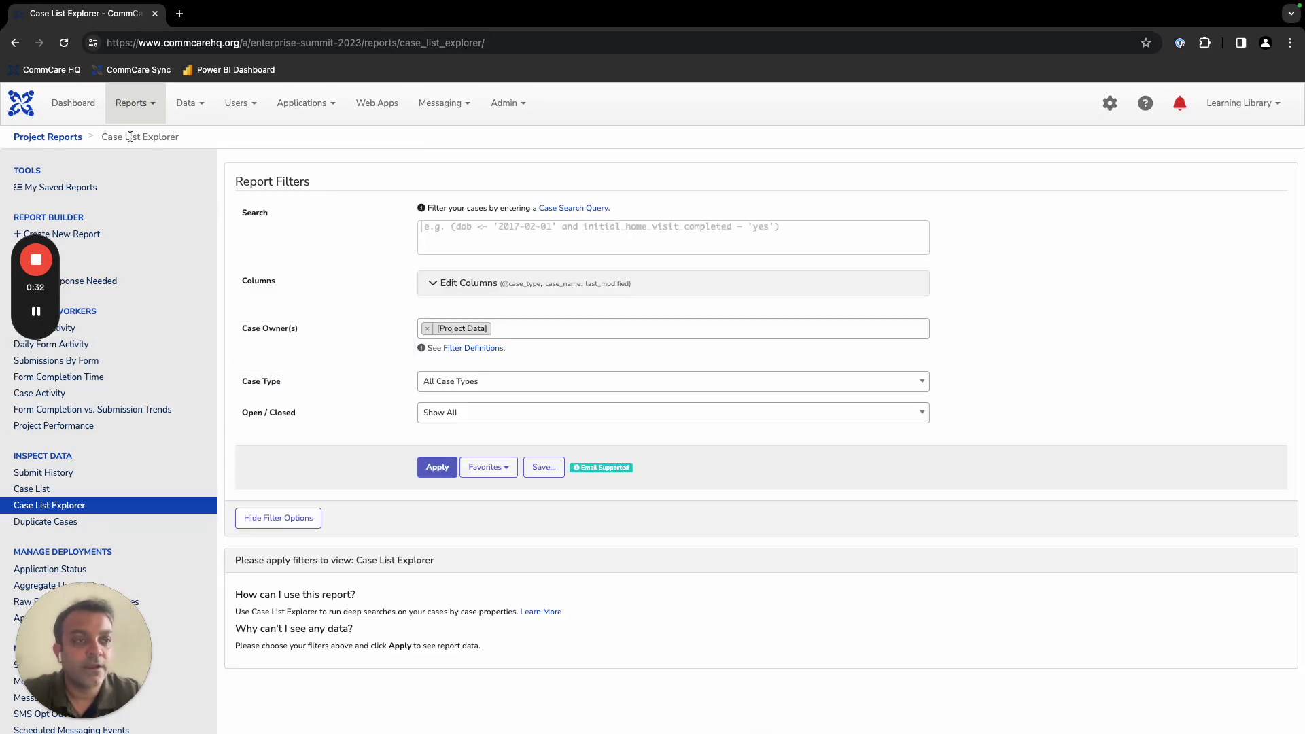
scroll(344, 459, "down", 1)
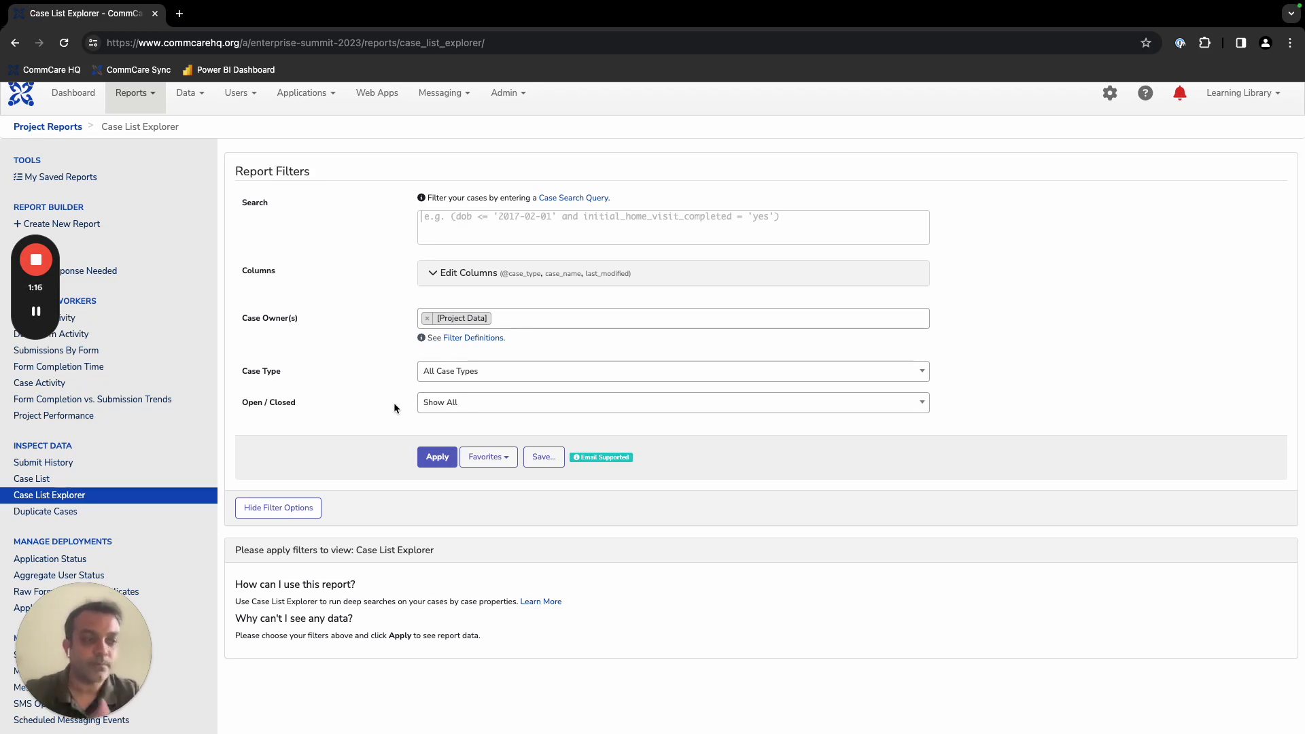
In the report columns, remove the last_modified property and set the case_name label to Name.
left_click(453, 274)
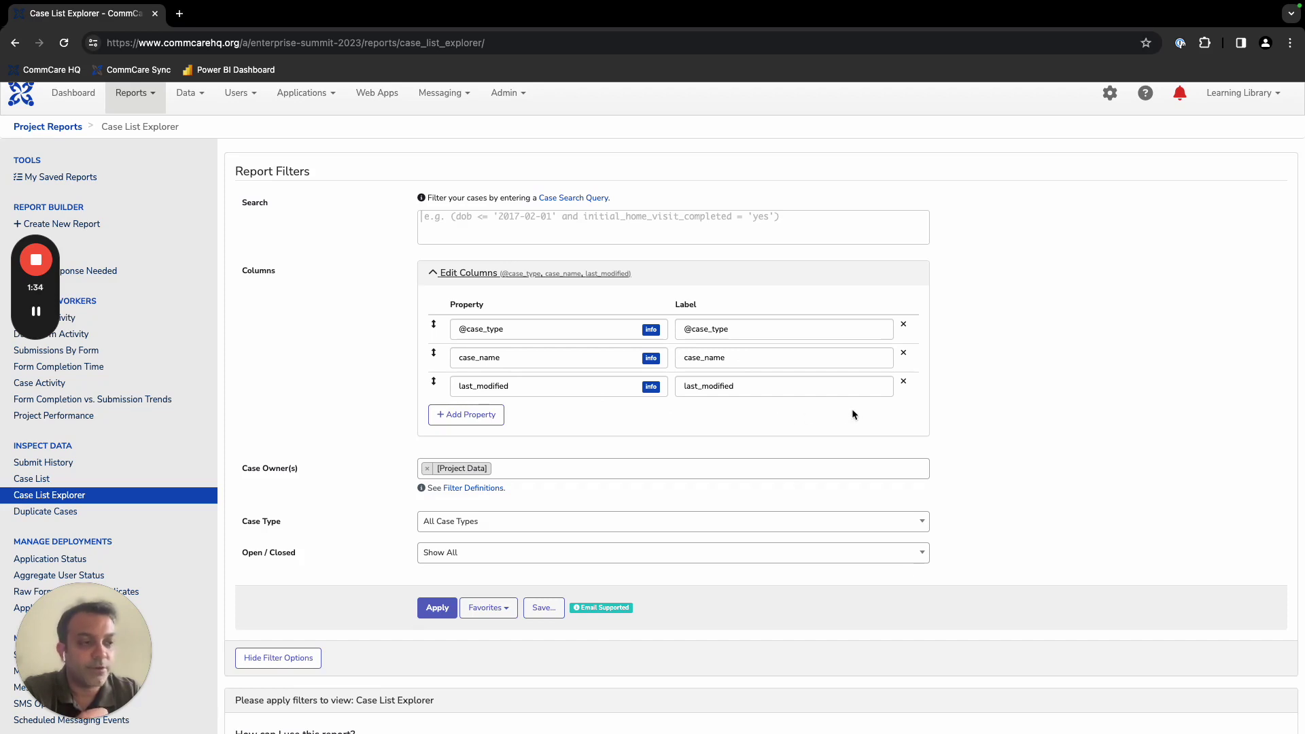
left_click(905, 382)
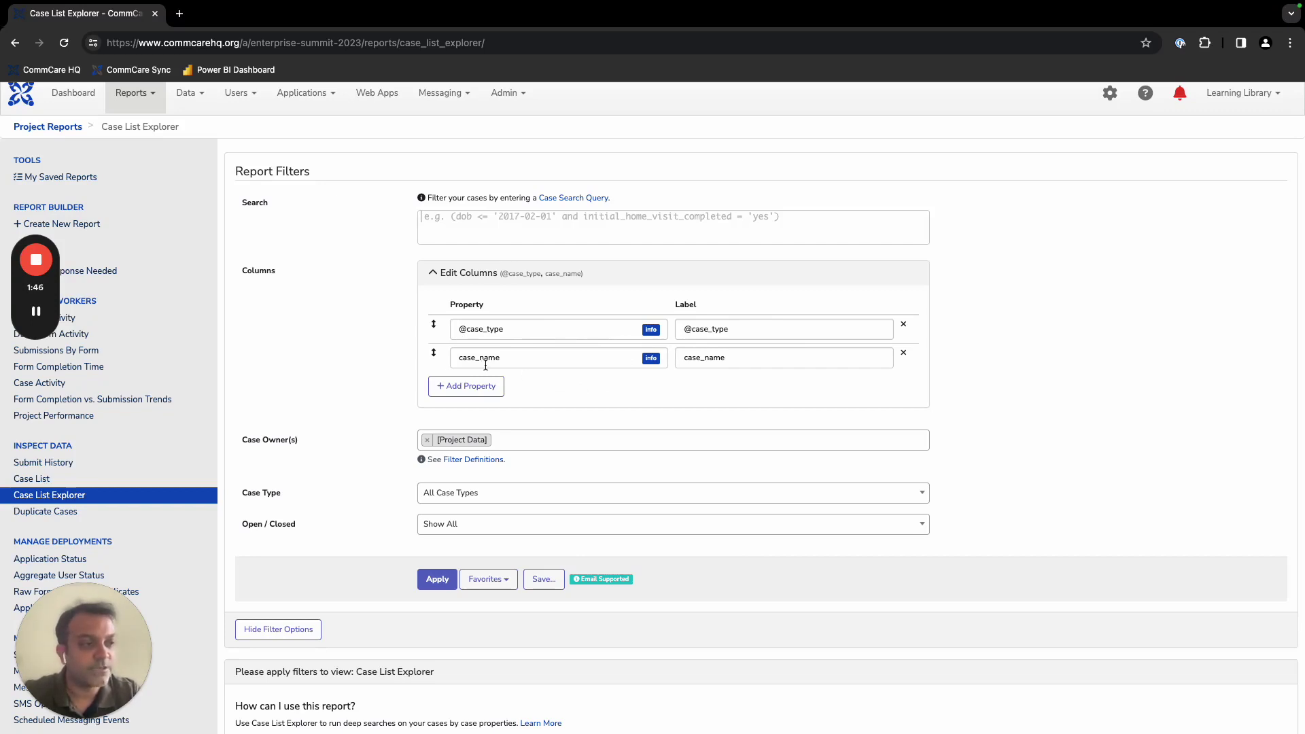
double_click(737, 359)
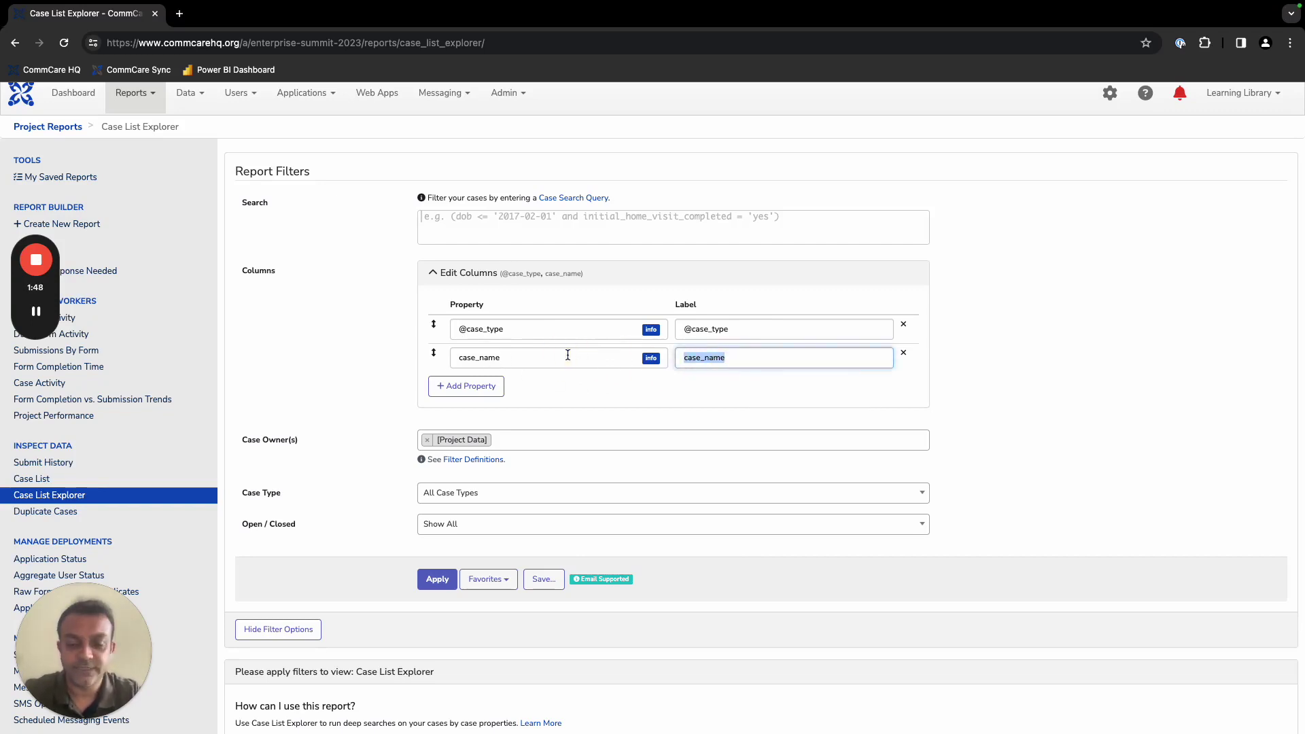
type("Name")
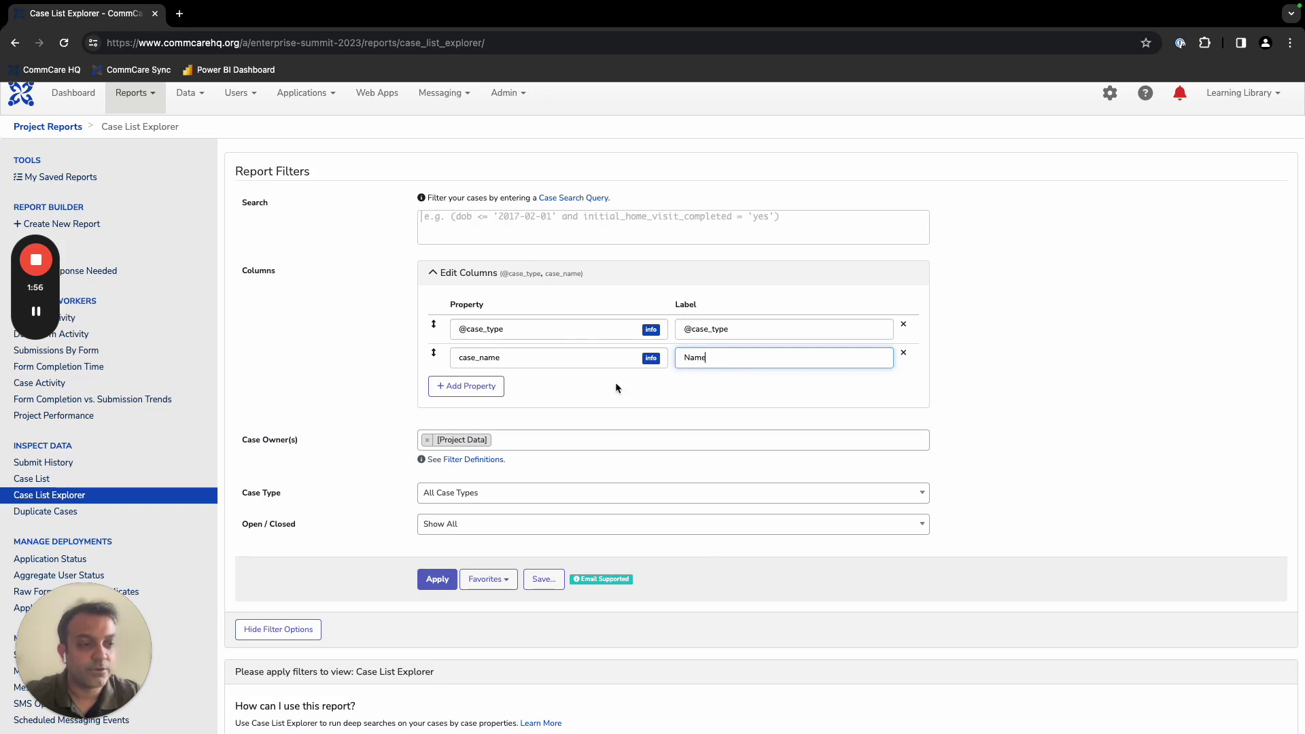
Add the date_of_birth case property as a report column, keeping its suggested label.
left_click(461, 386)
left_click(531, 387)
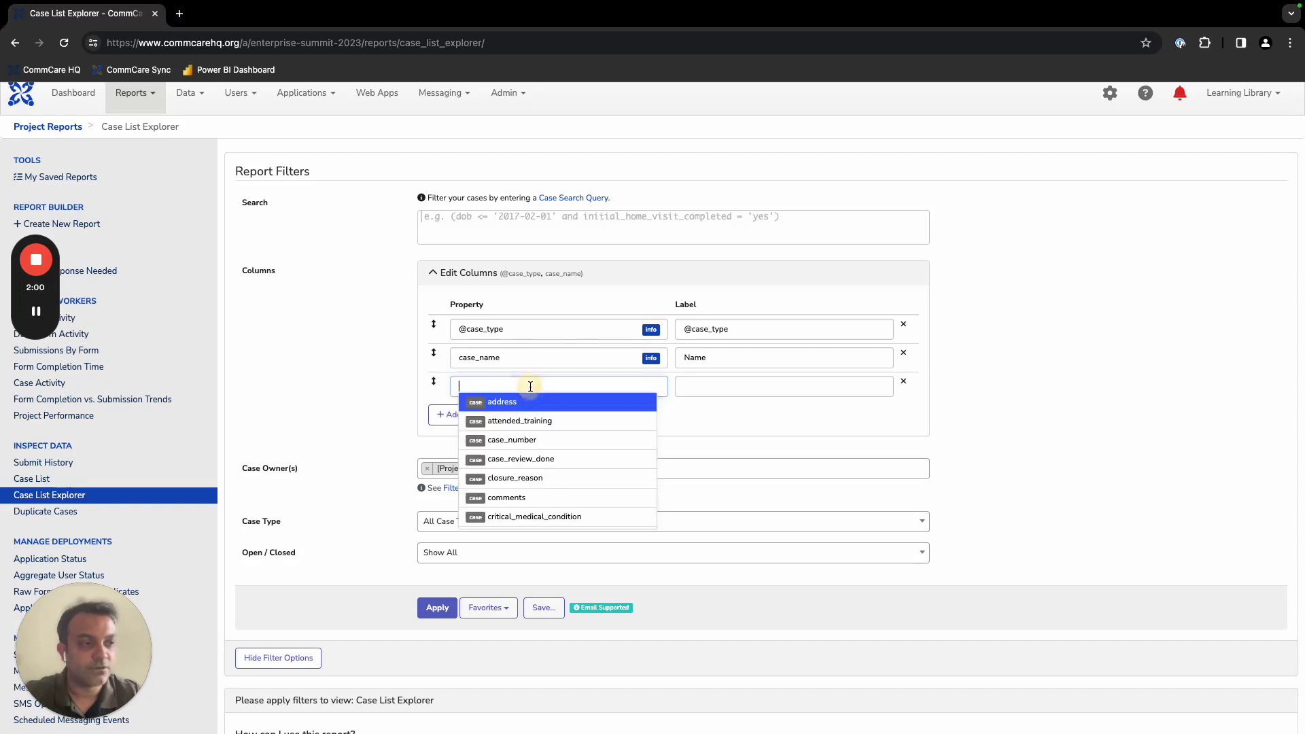
type("date")
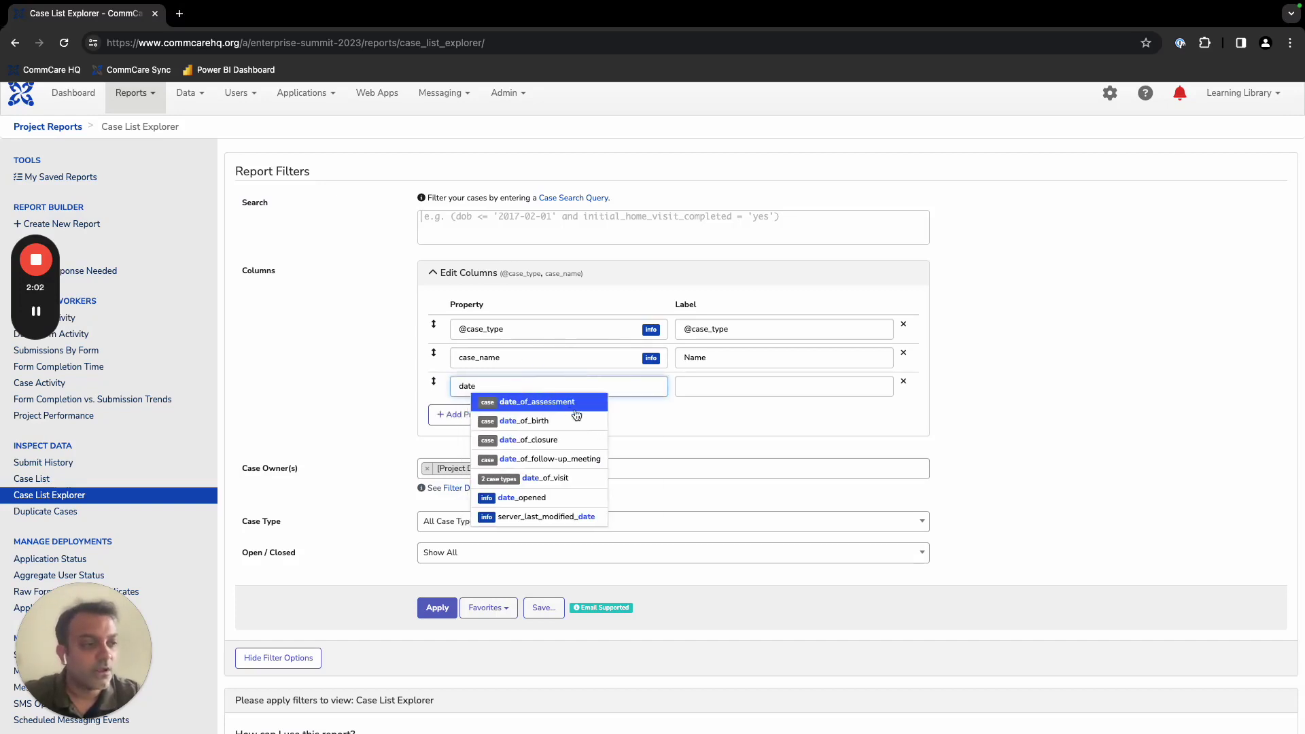
left_click(525, 427)
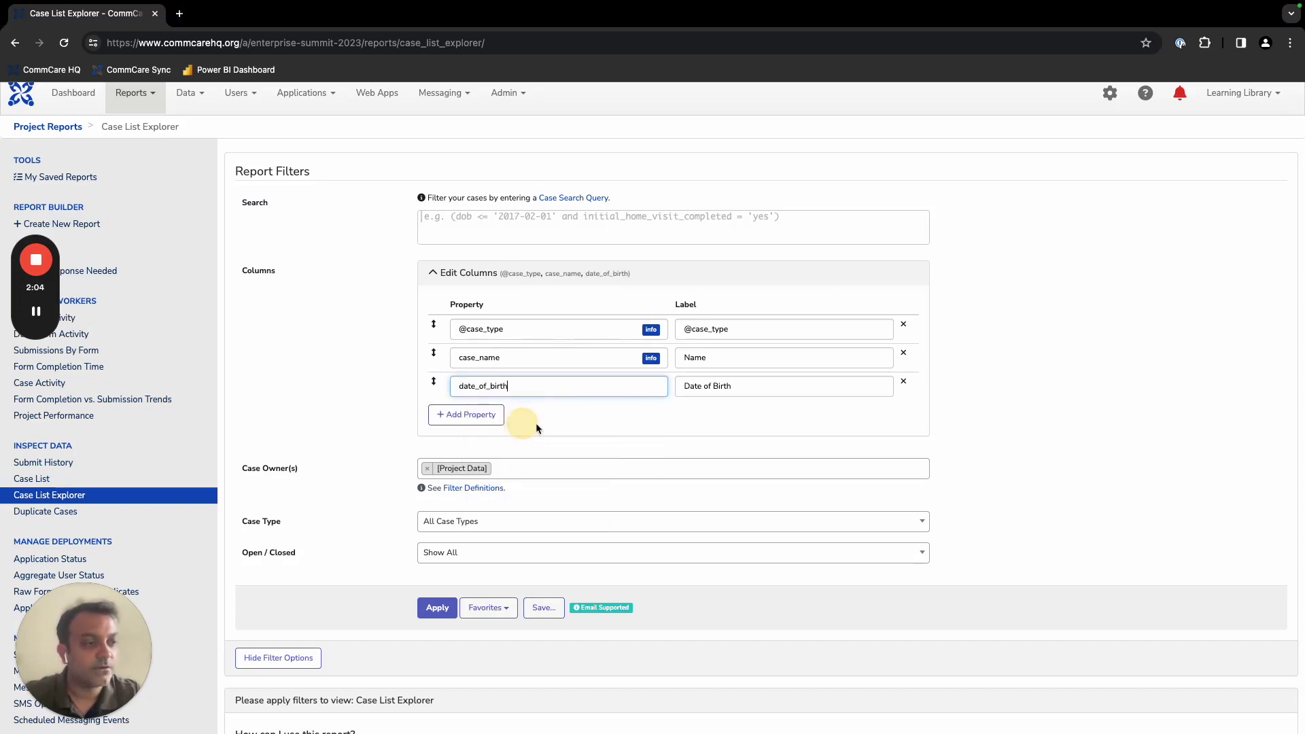
left_click(750, 388)
left_click_drag(750, 387, 681, 386)
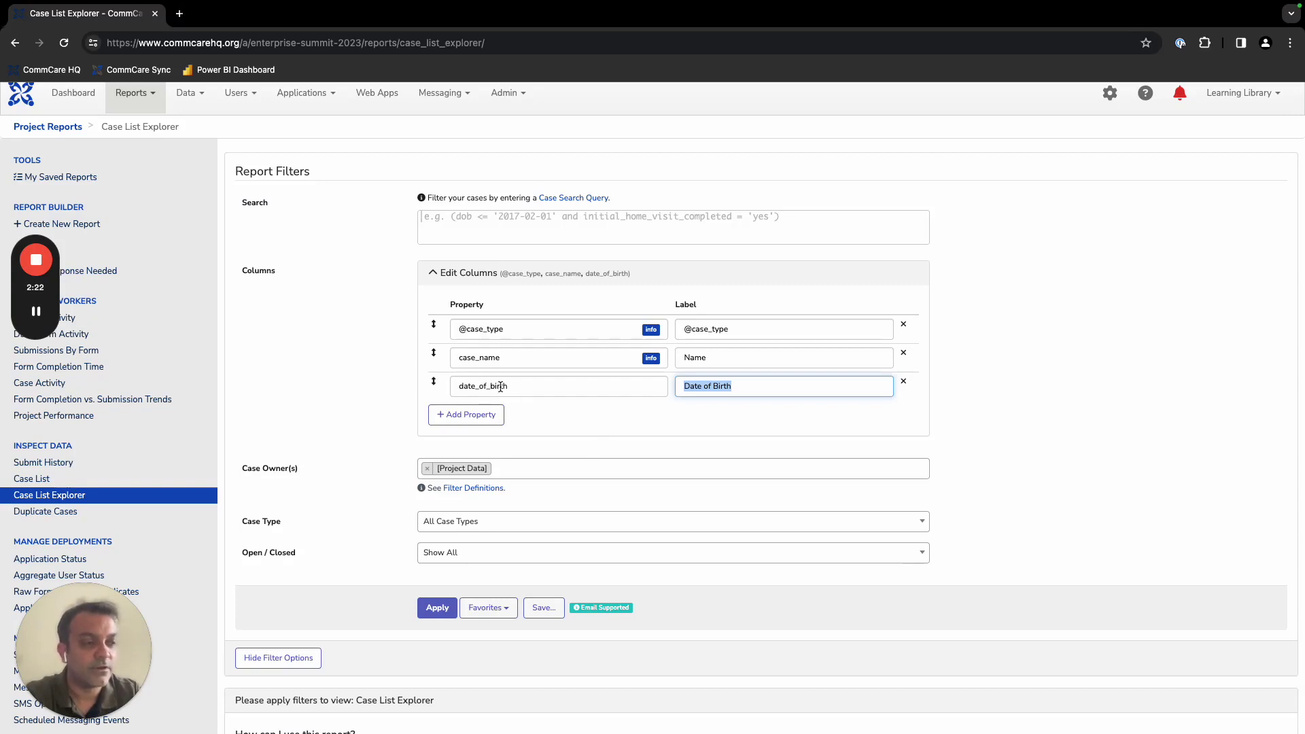
left_click(539, 420)
Add the sex case property as another report column, keeping its suggested label.
left_click(480, 414)
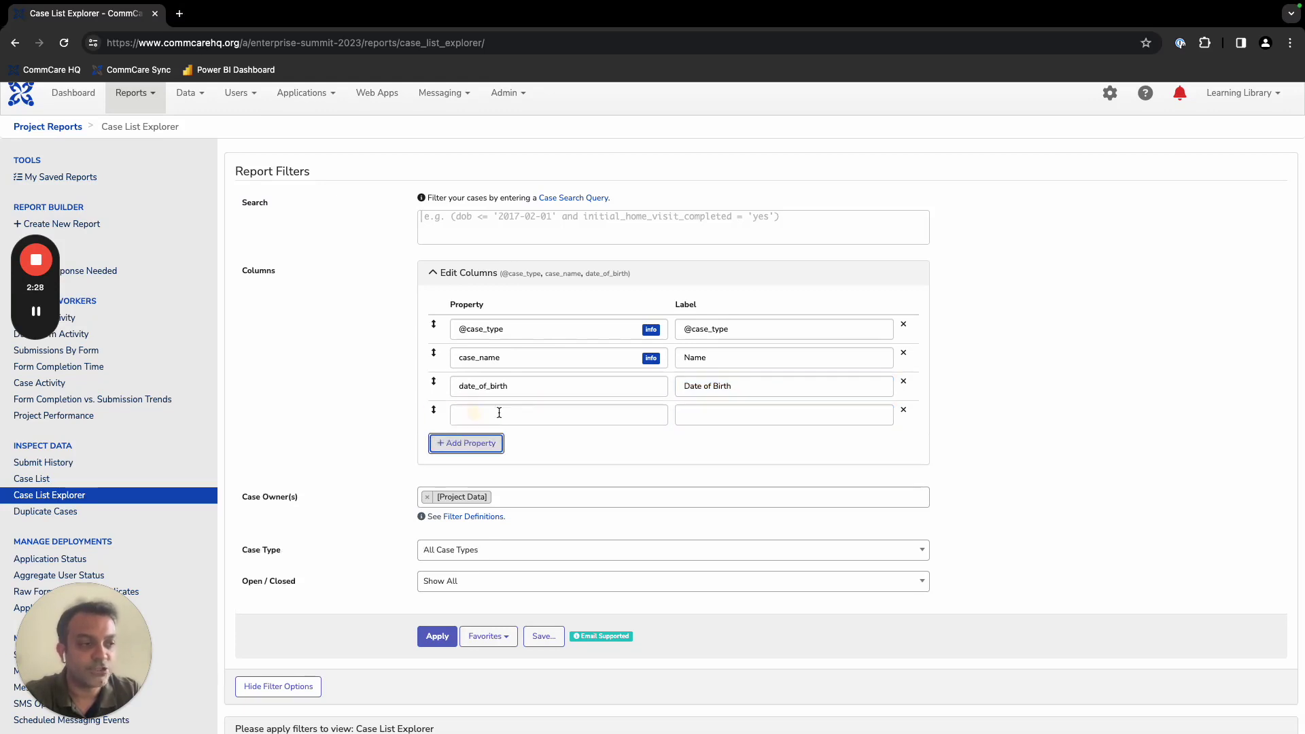
left_click(509, 420)
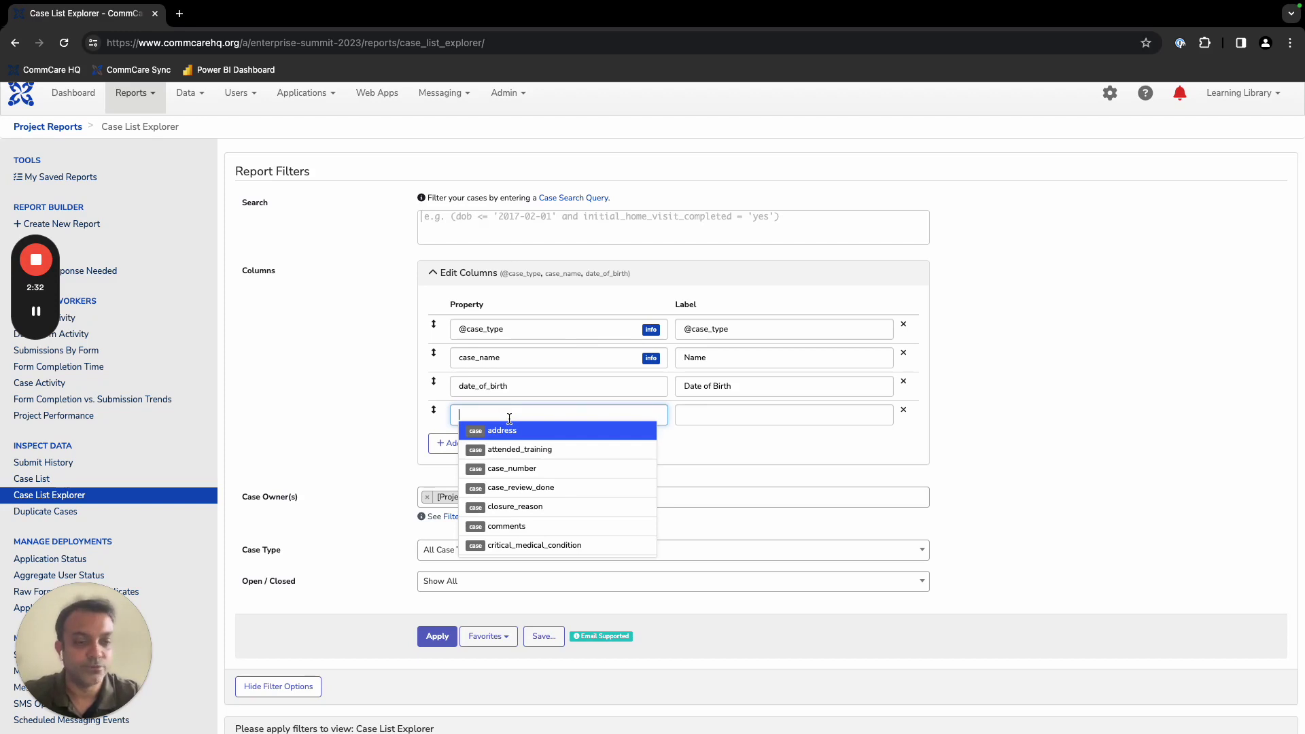
type("sex")
left_click(525, 429)
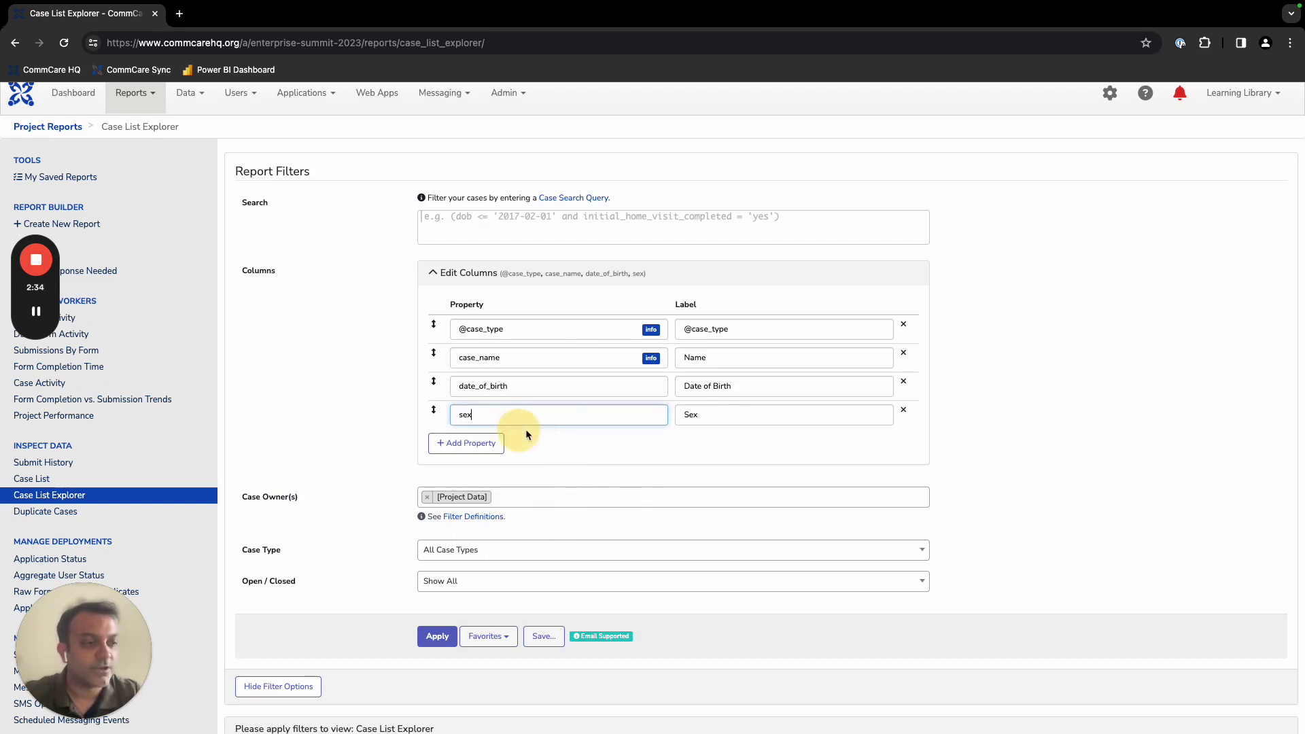
key("Tab")
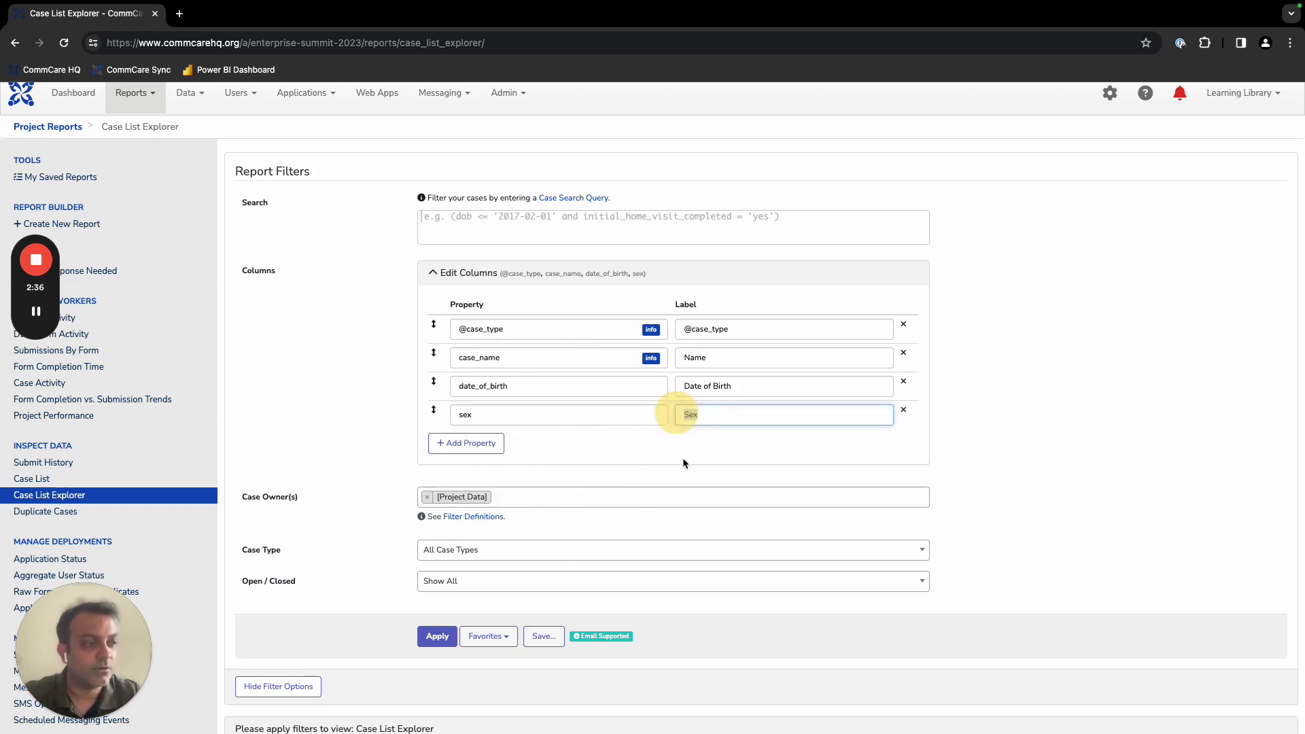
left_click(671, 443)
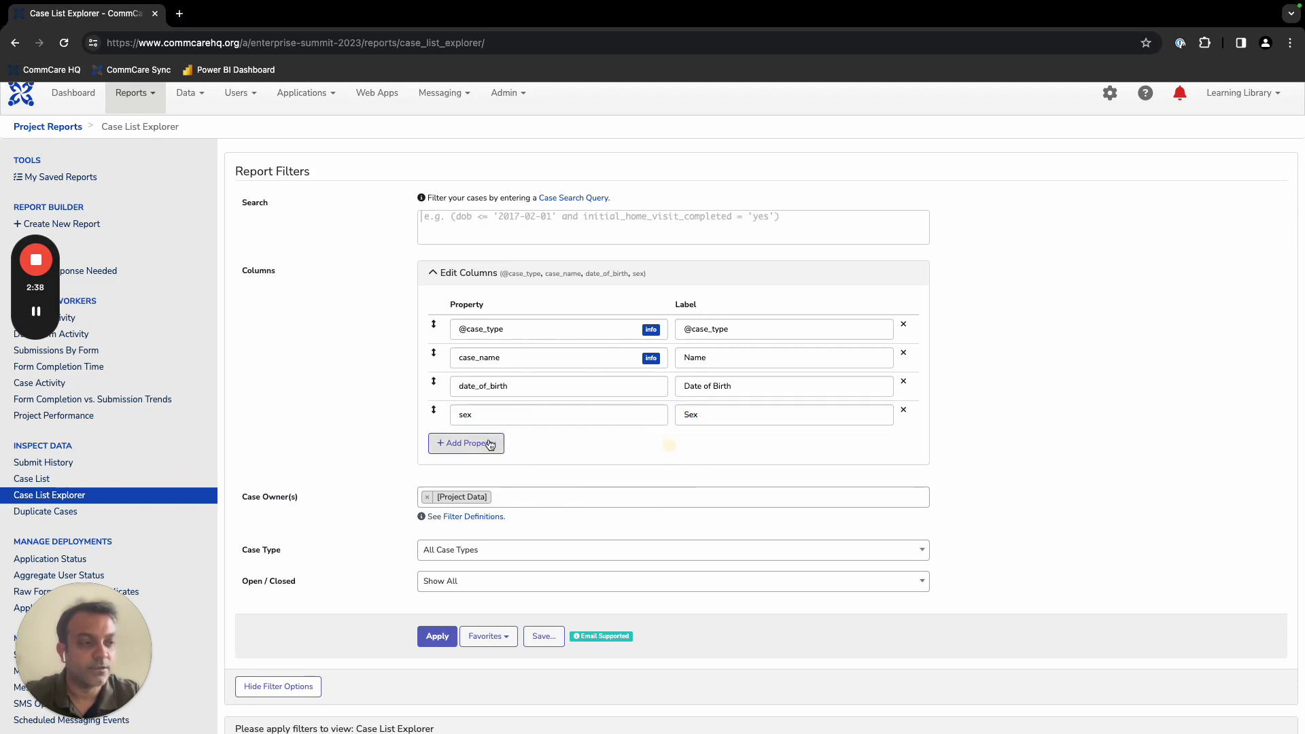
Add an id_number column to the report and set the Case Type filter to case.
left_click(480, 444)
left_click(523, 446)
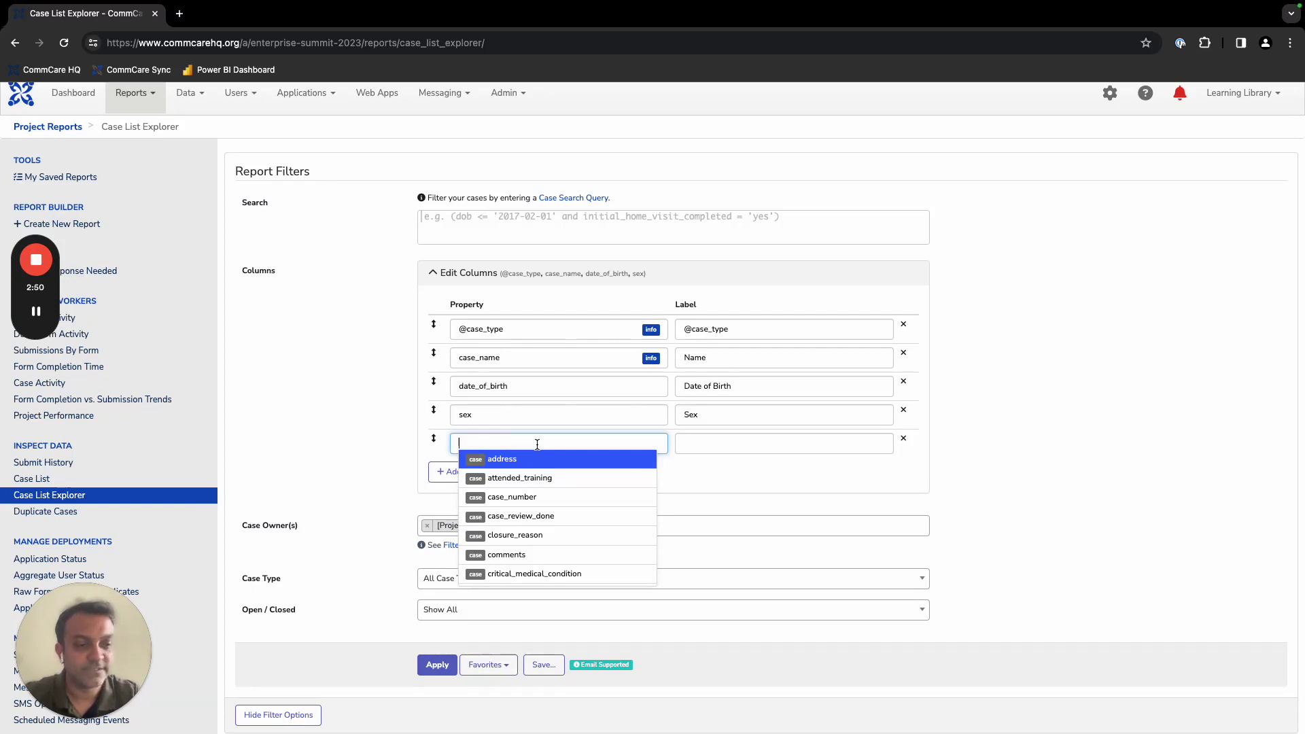
type("id")
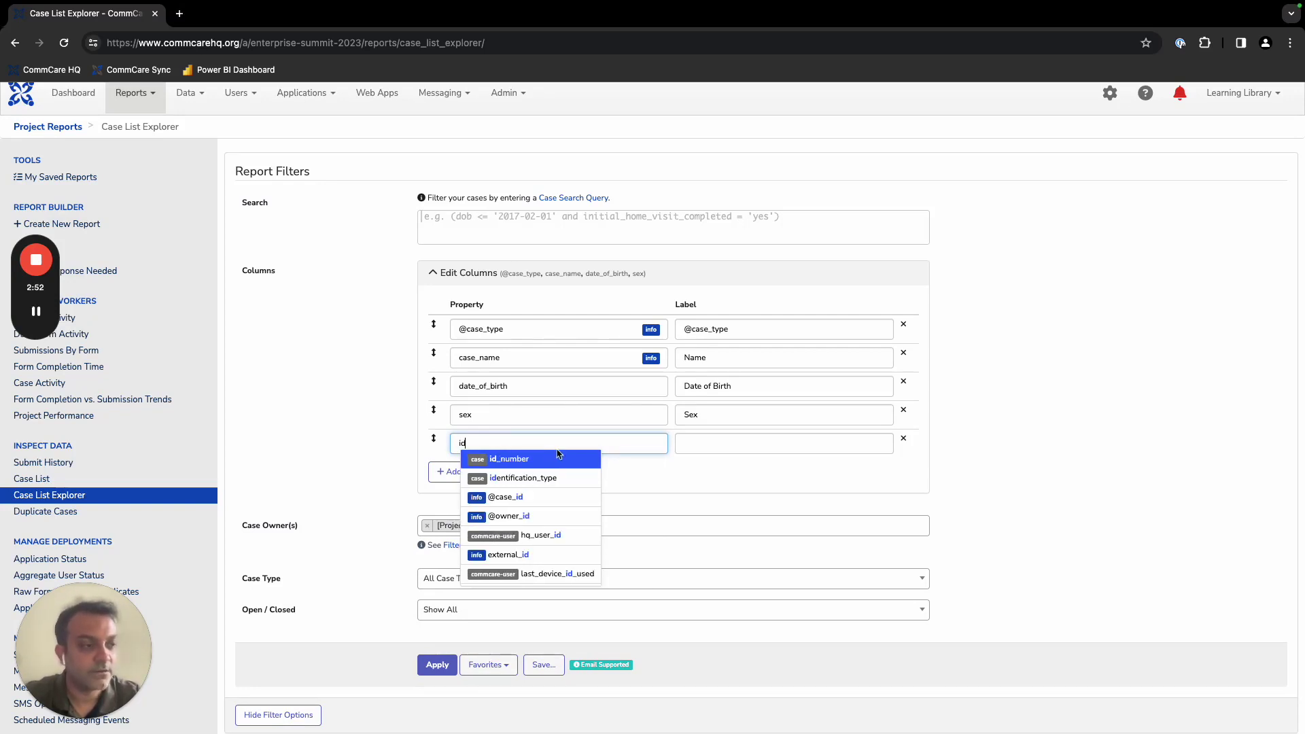
left_click(535, 460)
left_click(738, 445)
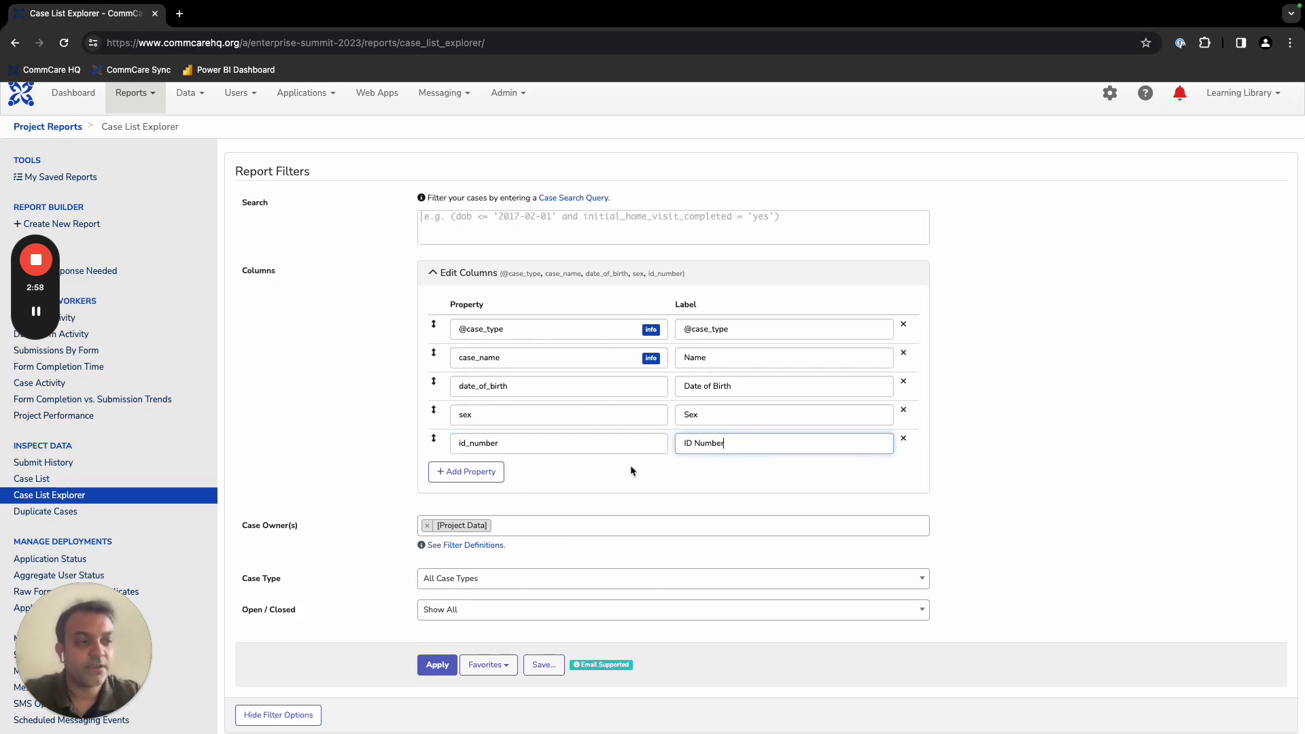
left_click(477, 583)
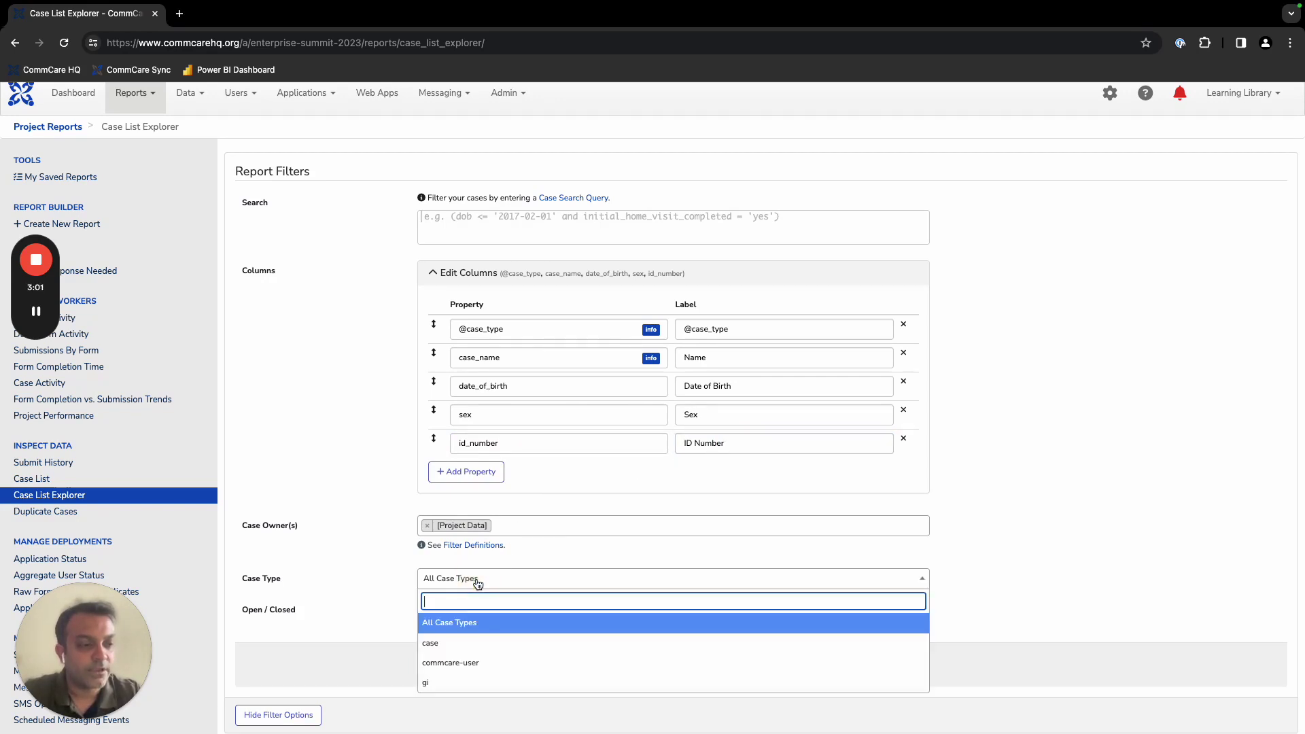
left_click(434, 644)
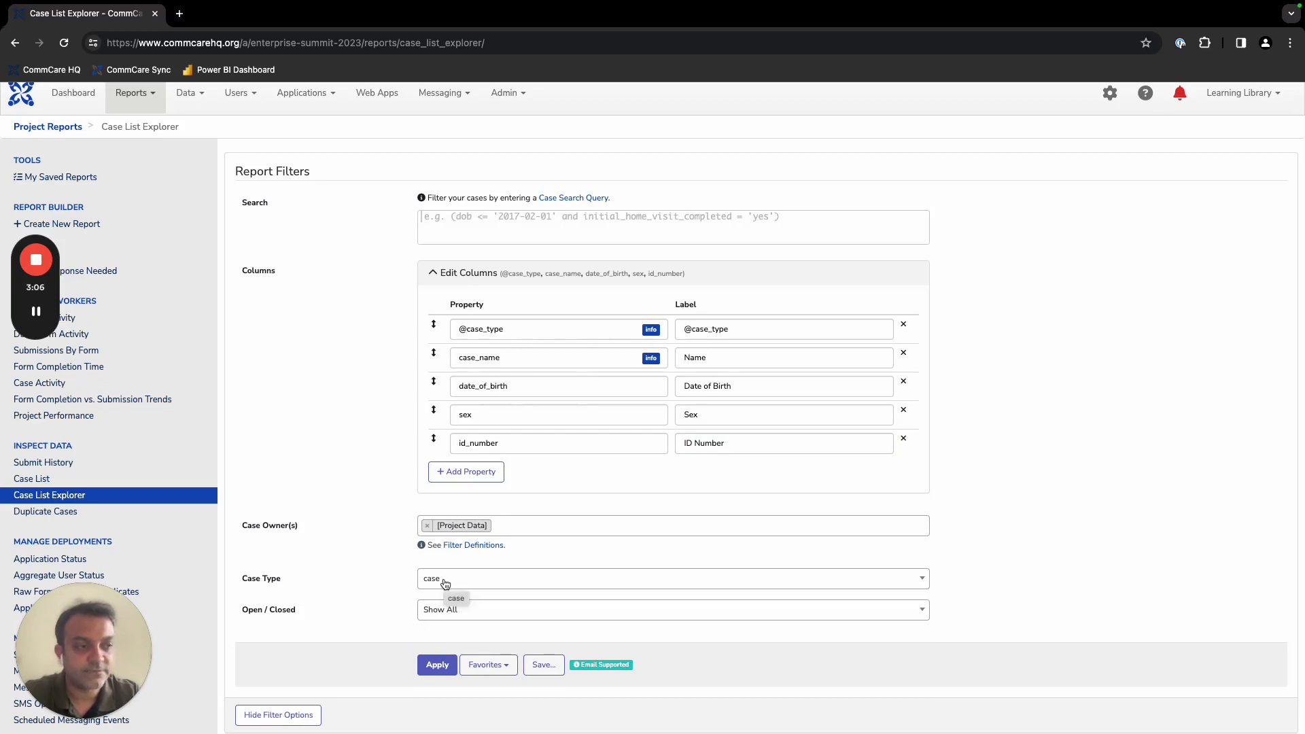
Enter the search query condition (date_of_birth > '1970-12-12') in the report filters.
scroll(593, 480, "up", 1)
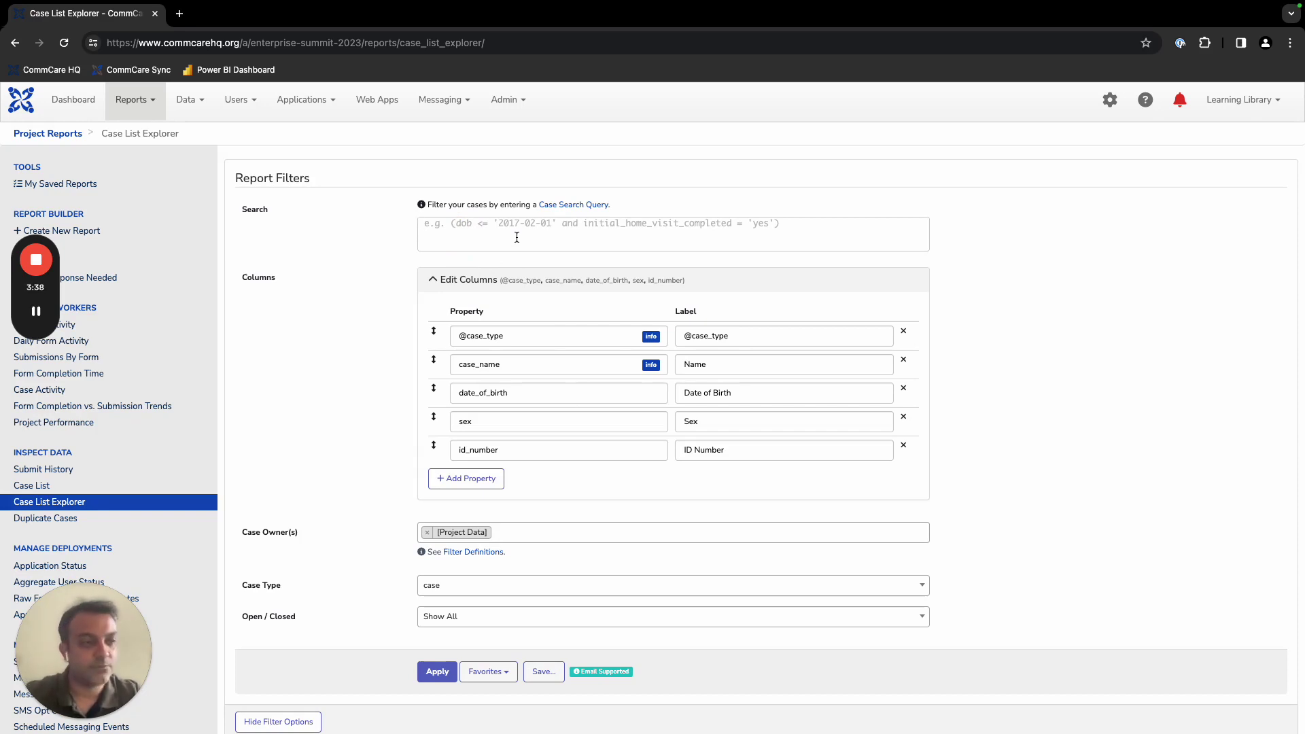
type("(")
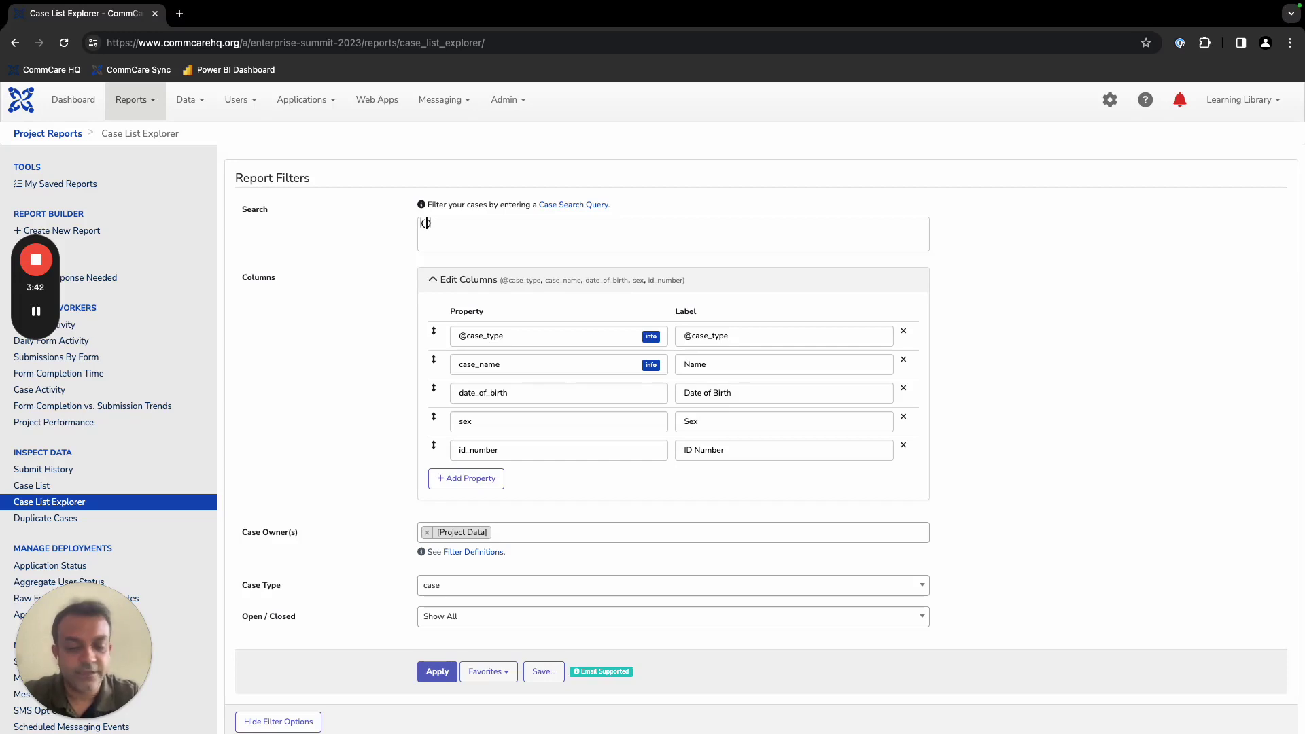
type("date")
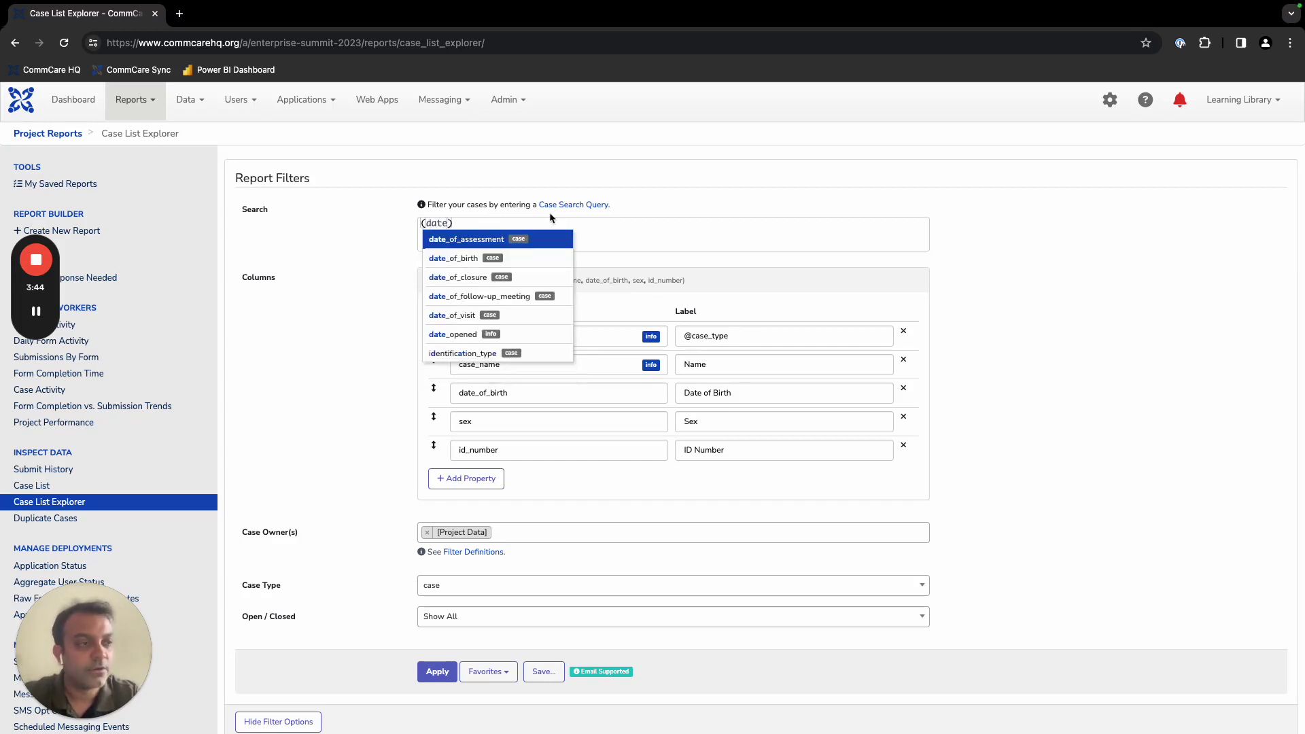
left_click(462, 259)
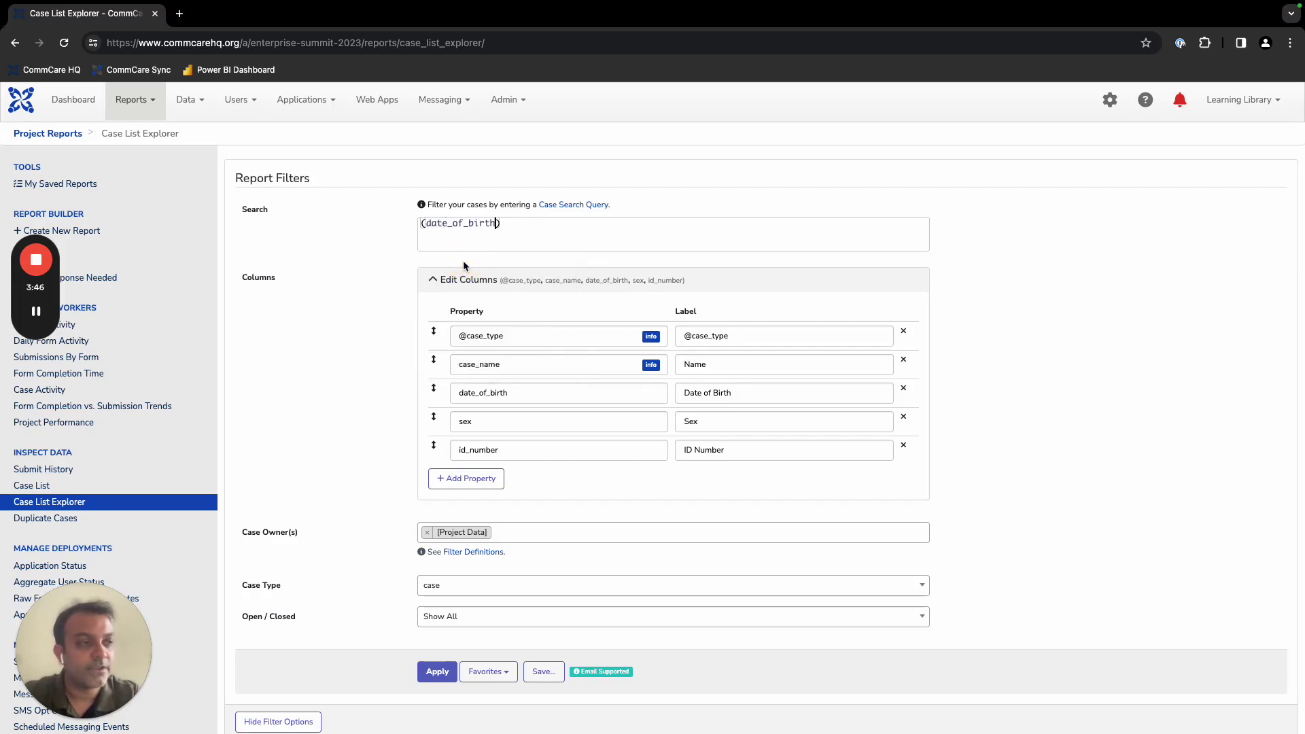
type(">")
type(" '198")
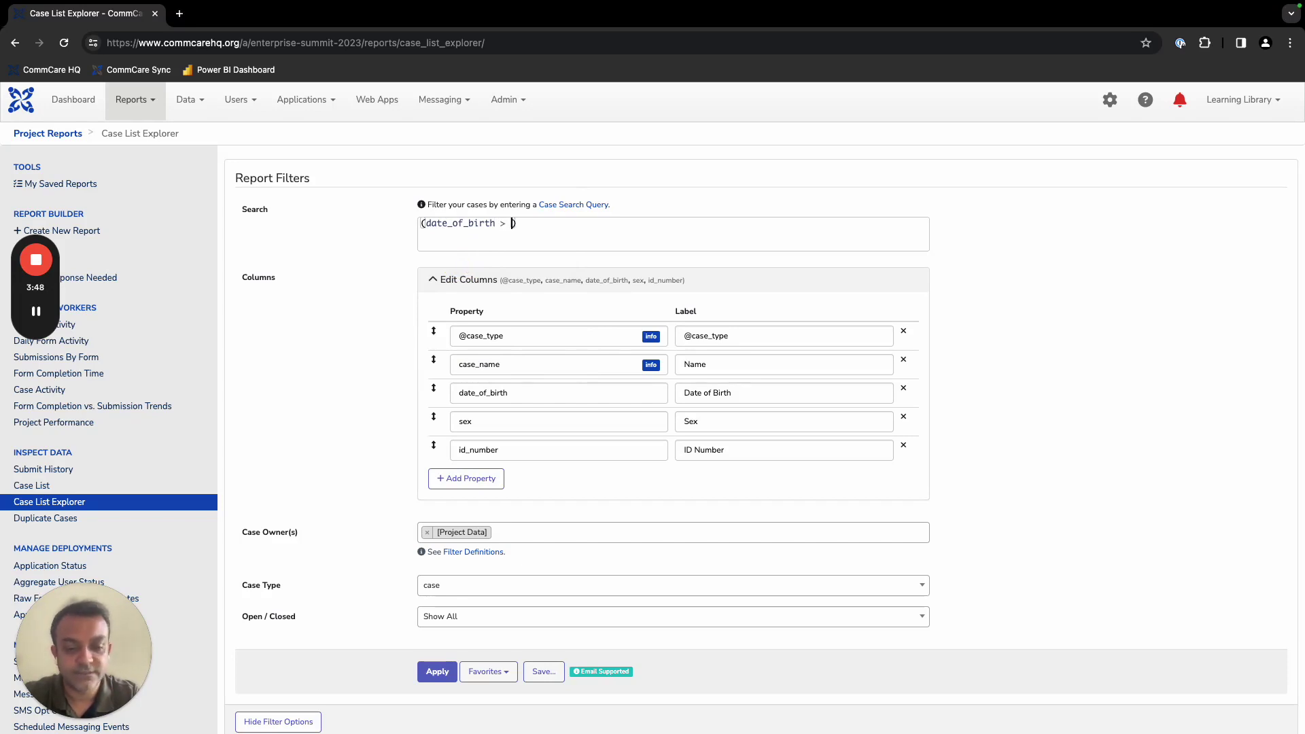
key("BackSpace")
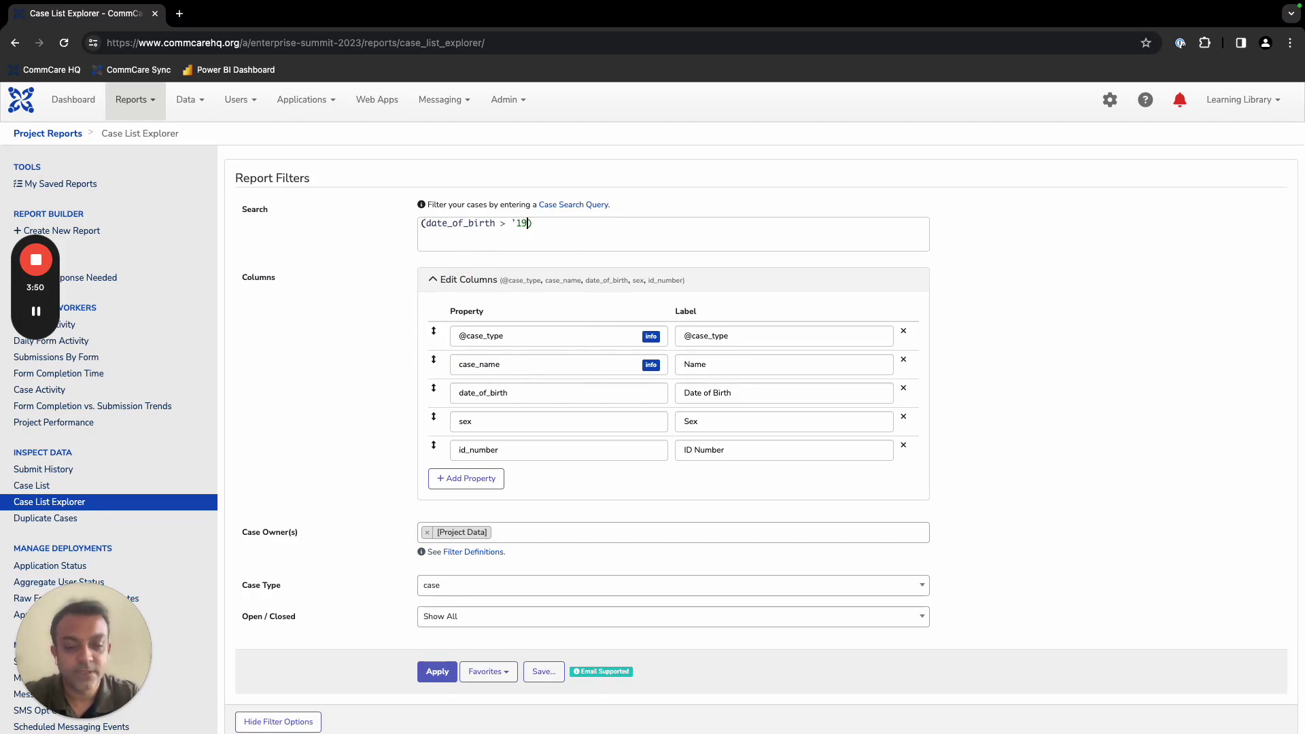
type("70")
type("-12-12")
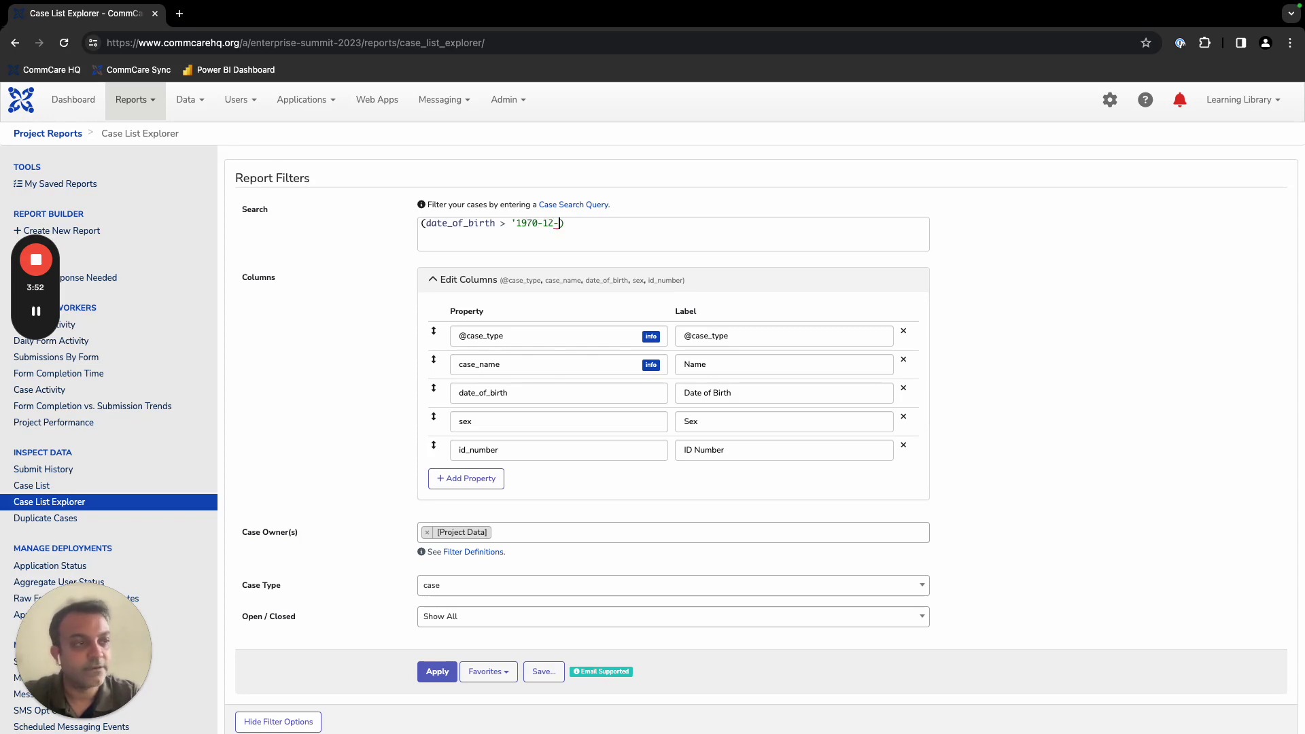
type("'")
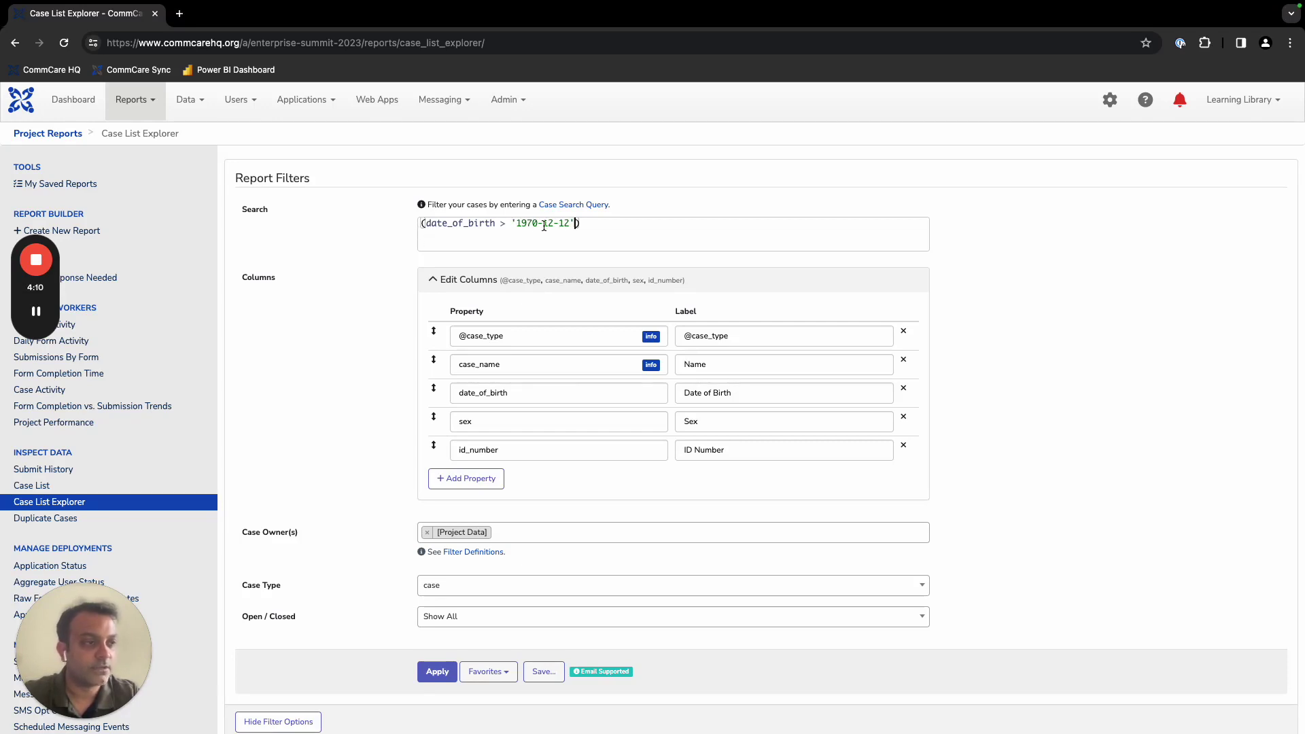
type(")")
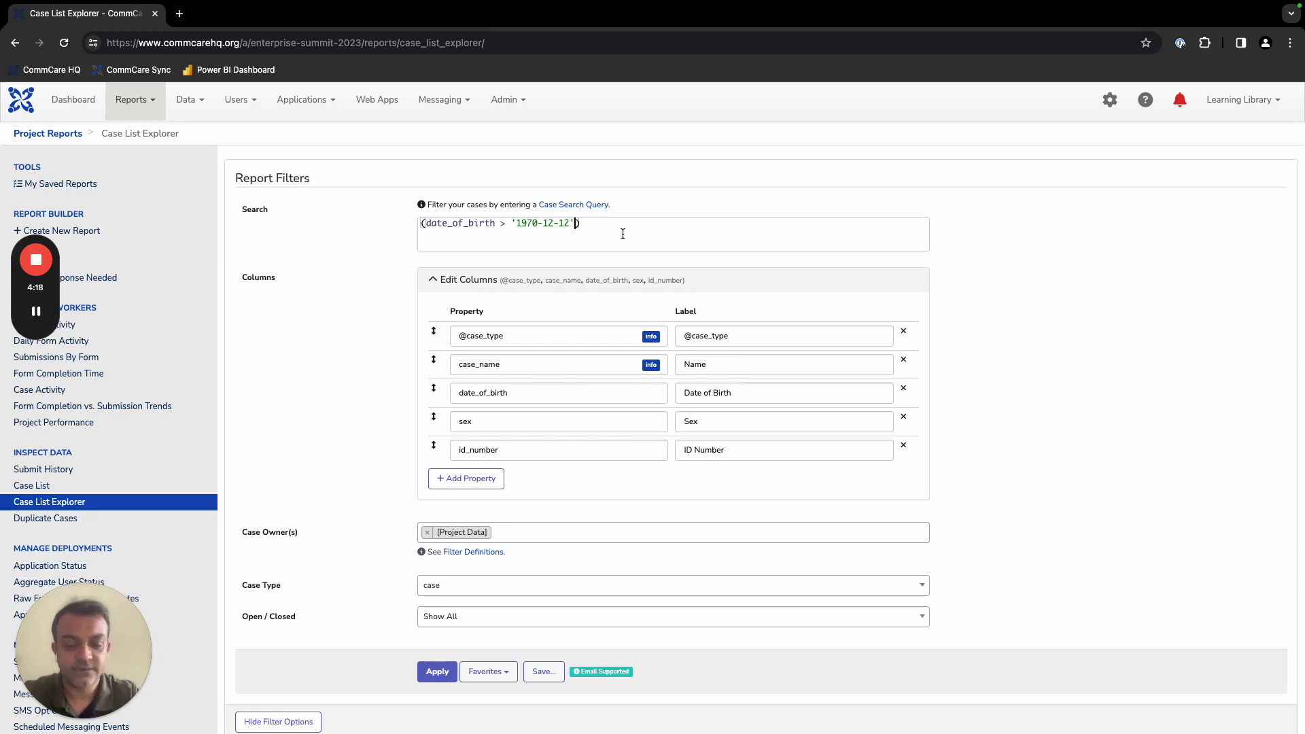
Extend the search query inside the parentheses with the condition and sex ='female', picking the sex case property from the suggestions.
type("a")
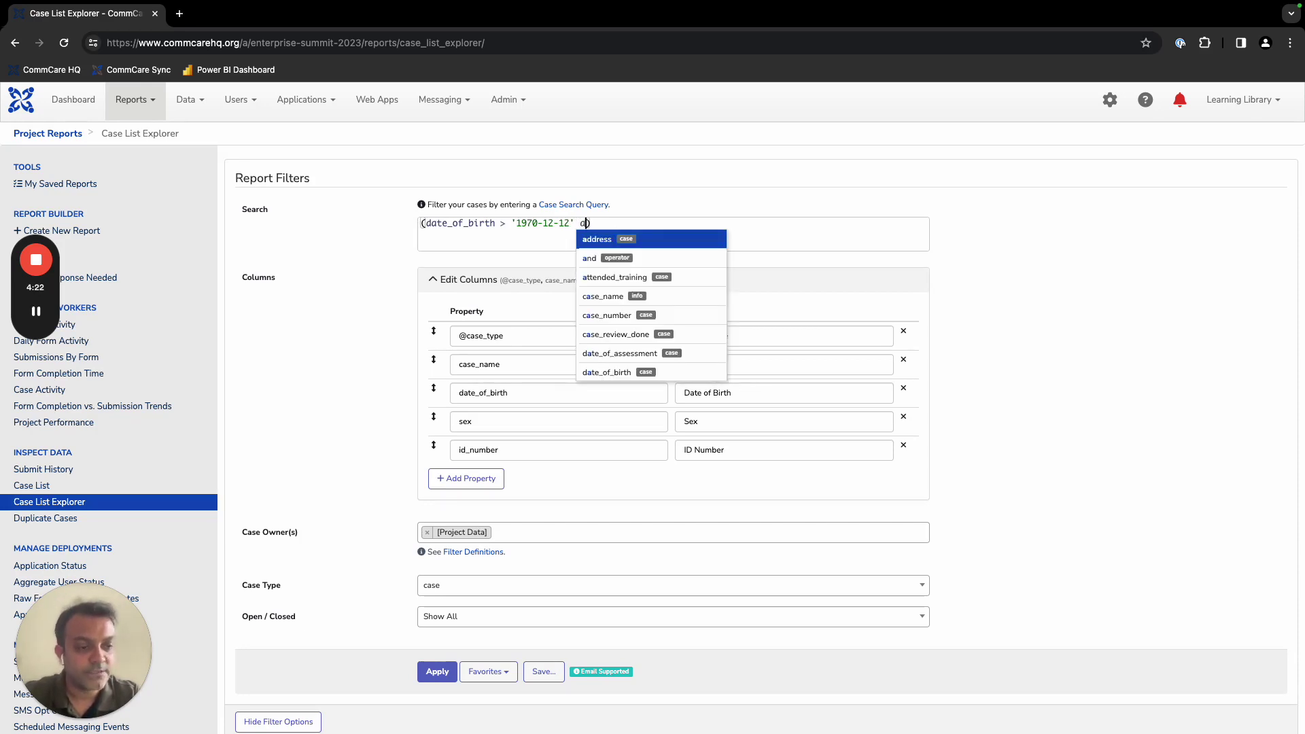
type("nd")
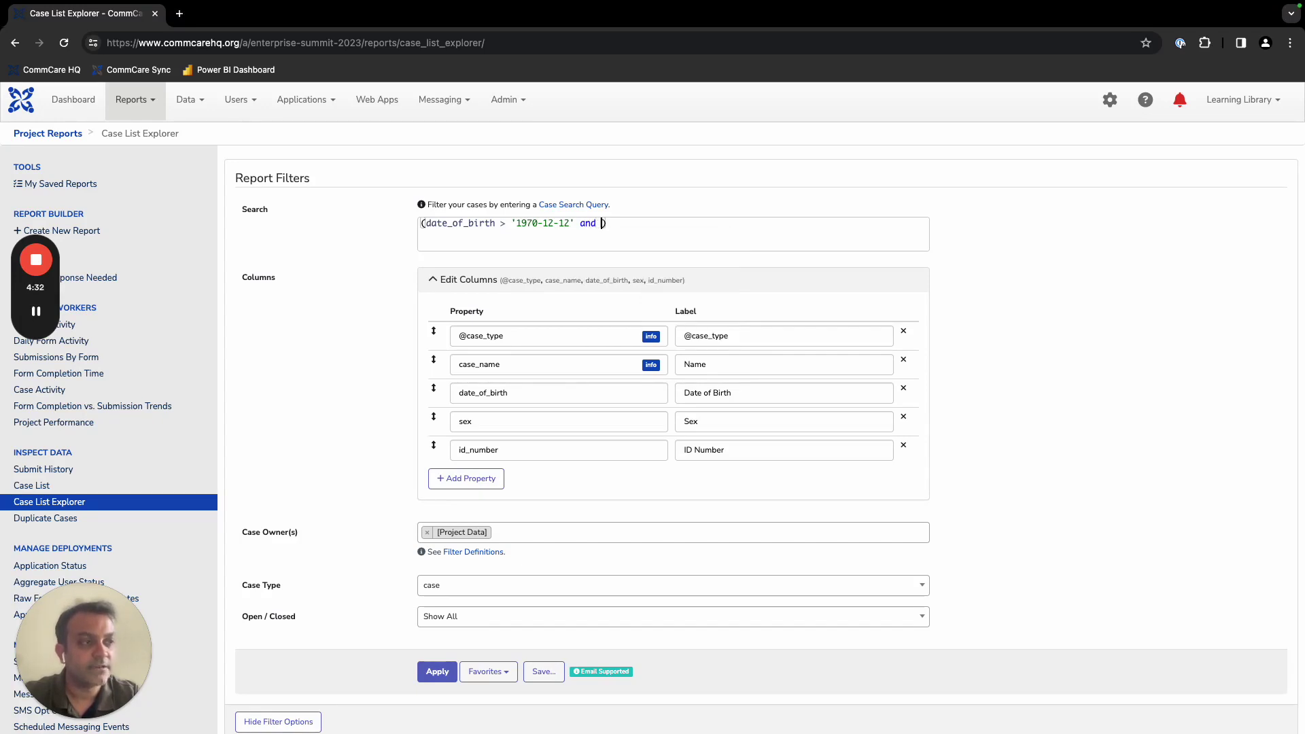
type("sex")
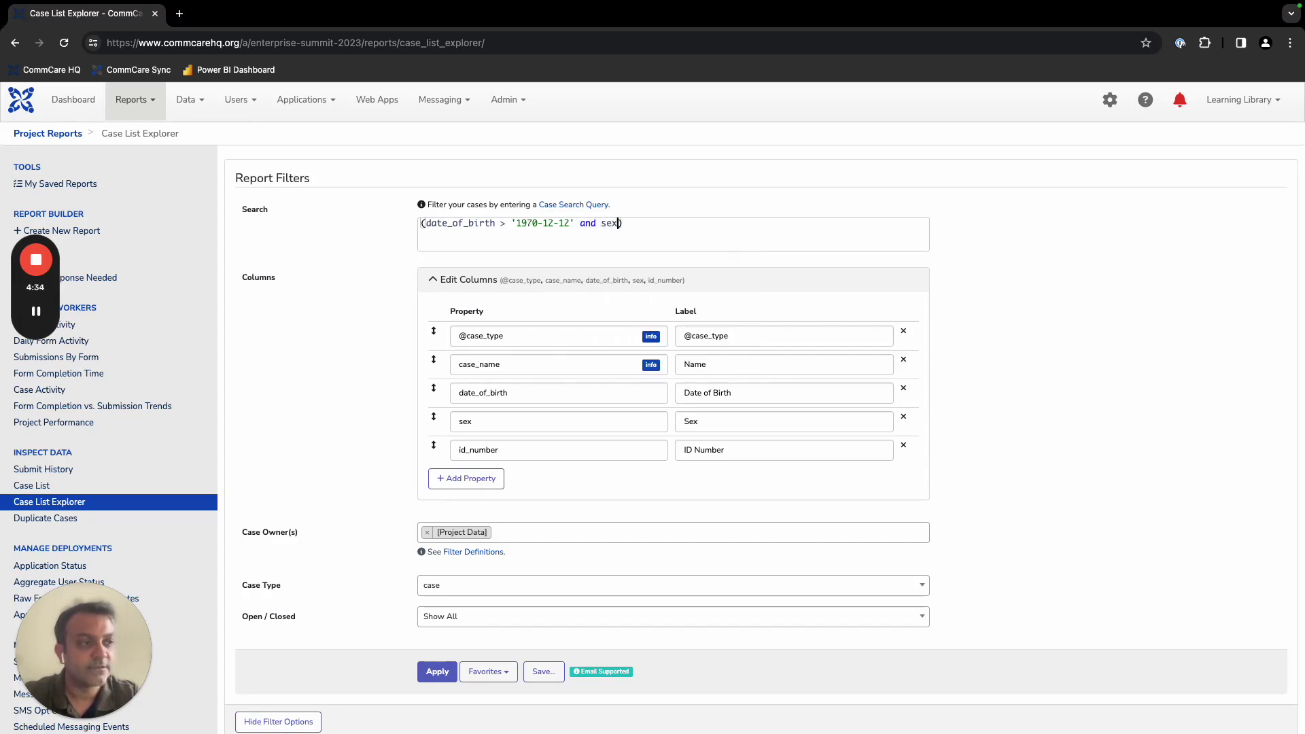
key("BackSpace")
key("BackSpace")
key("BackSpace")
type("s")
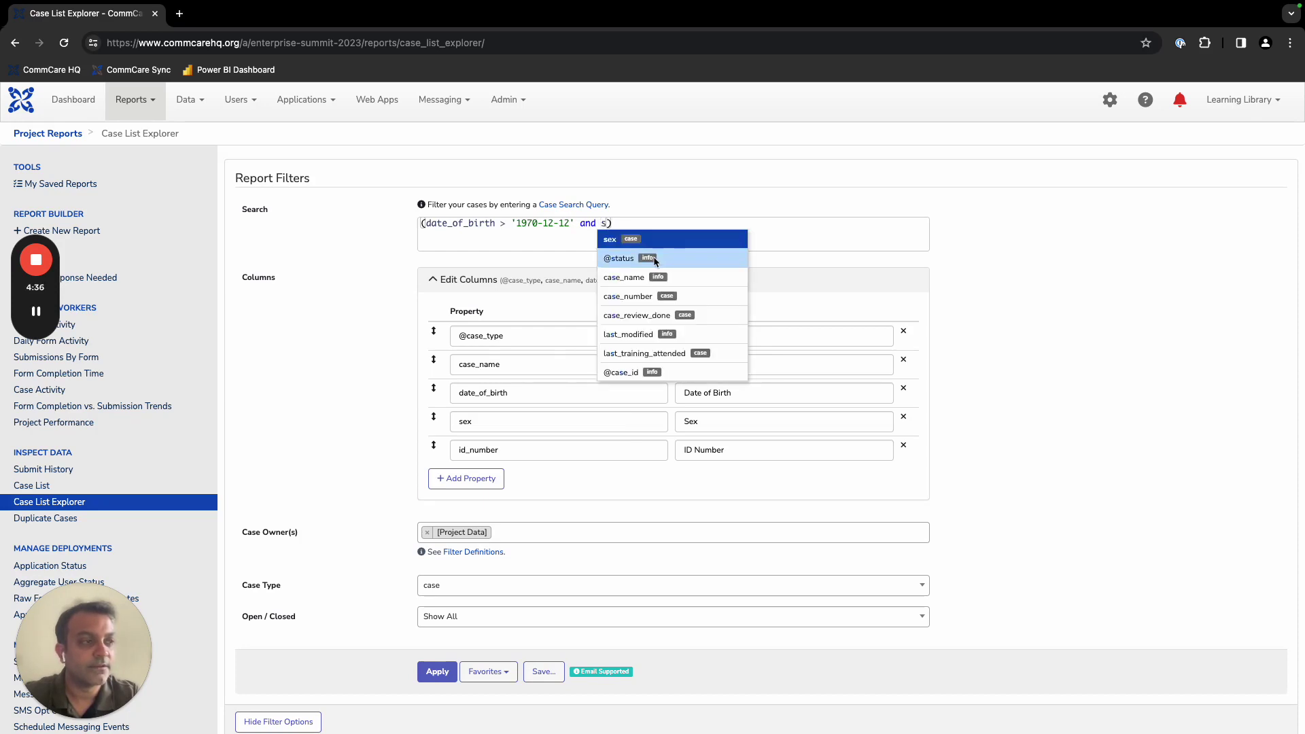
left_click(641, 240)
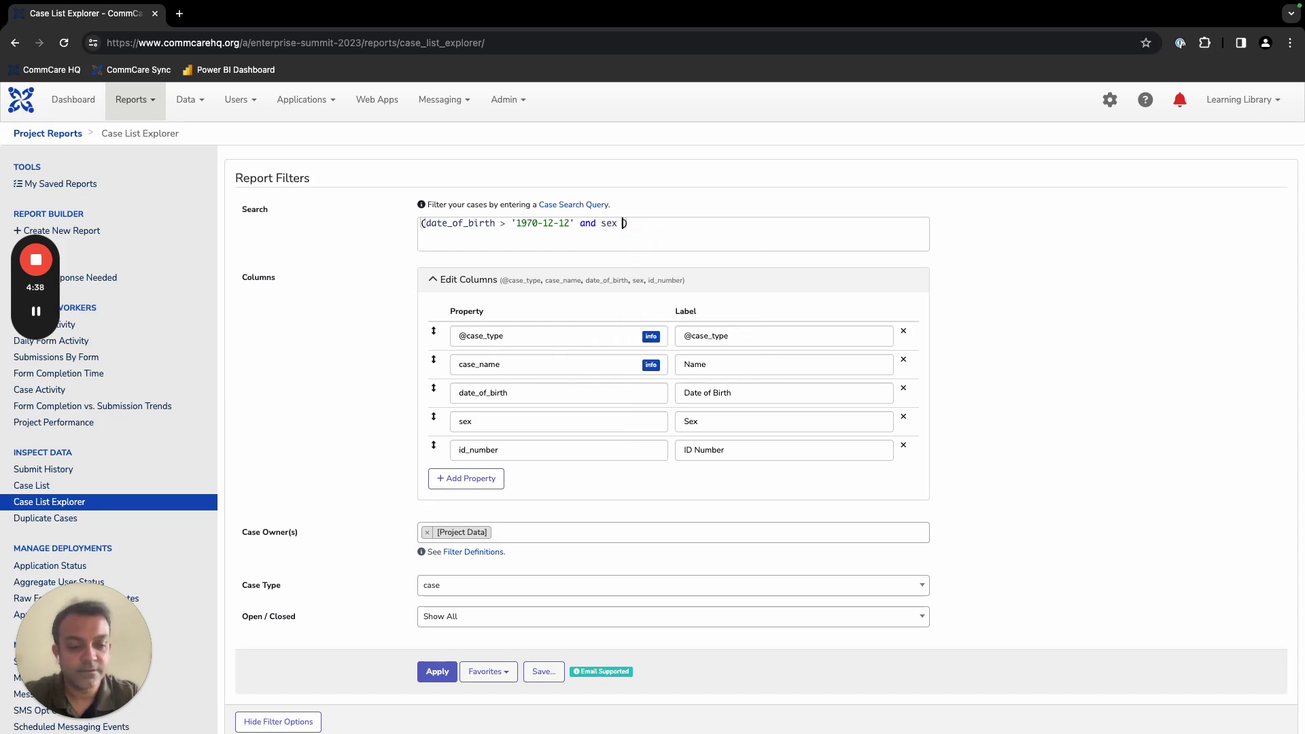
type("='")
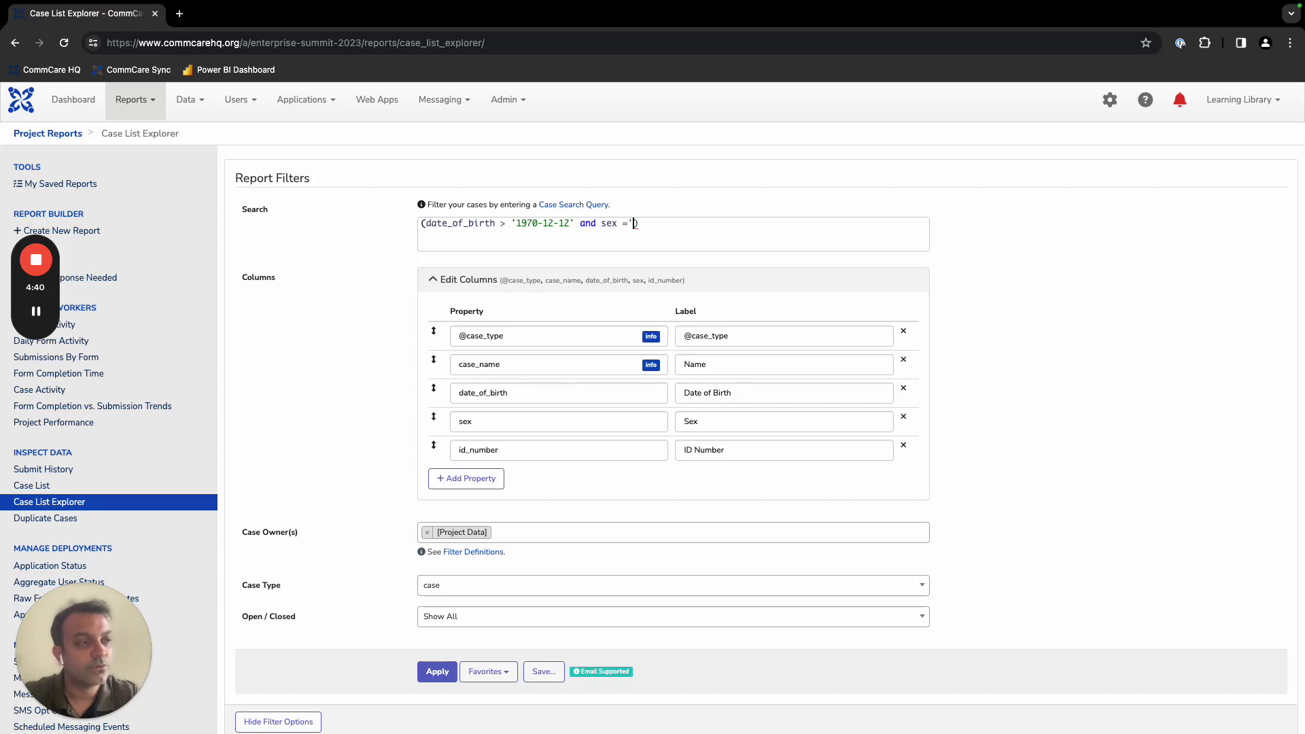
type("female")
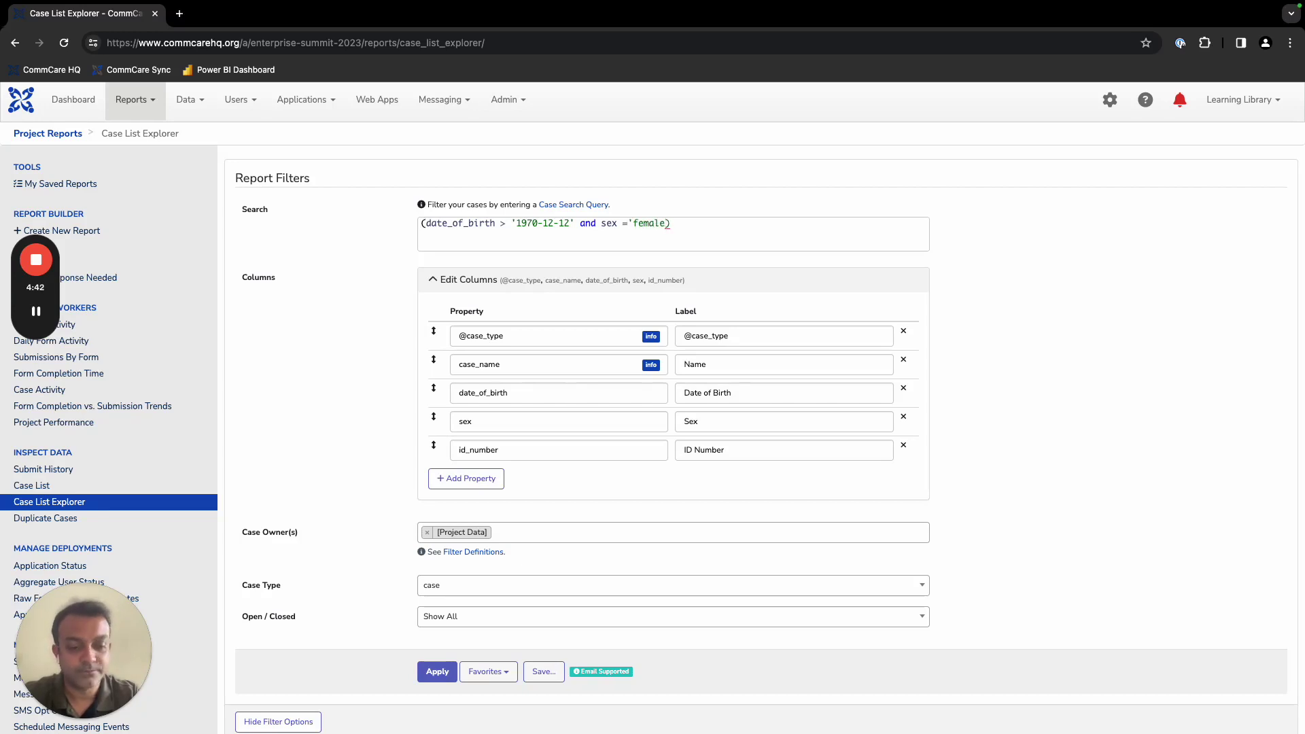
type("'")
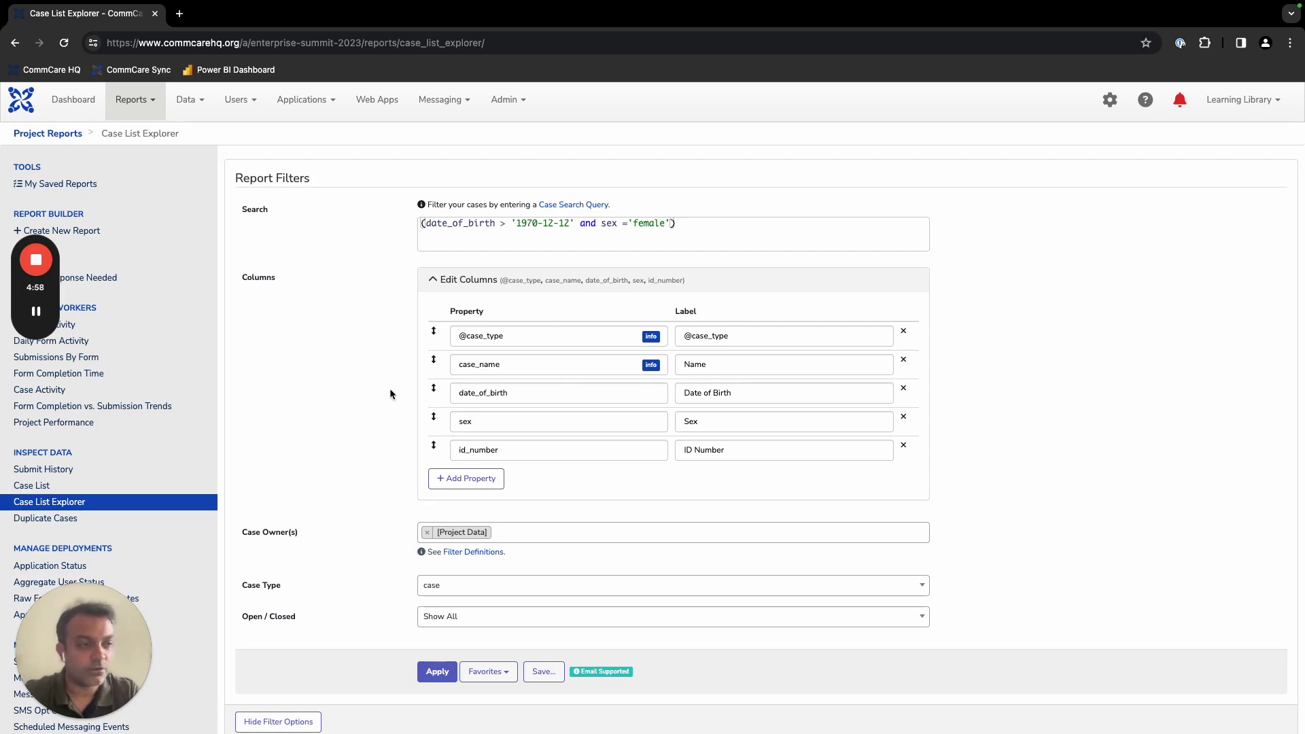
Apply the search query, columns and filters to generate the Case List Explorer report.
scroll(590, 511, "down", 1)
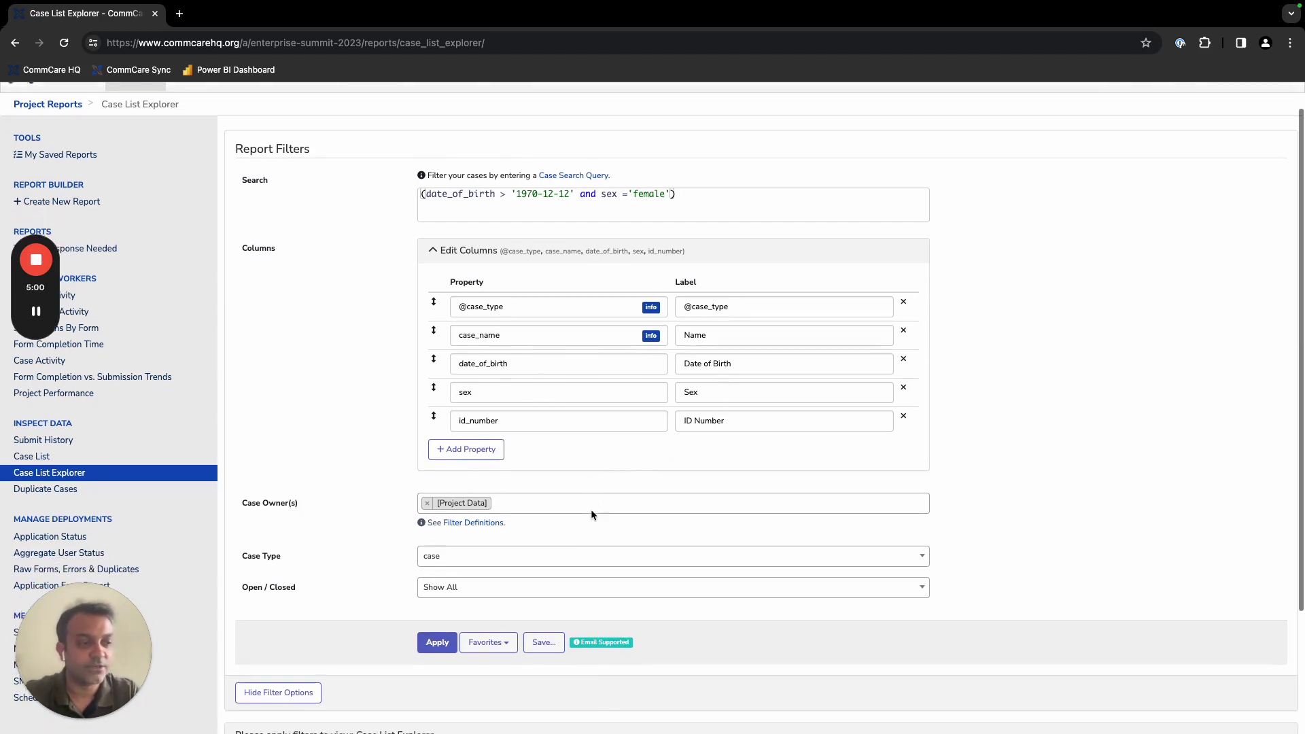
scroll(590, 509, "down", 1)
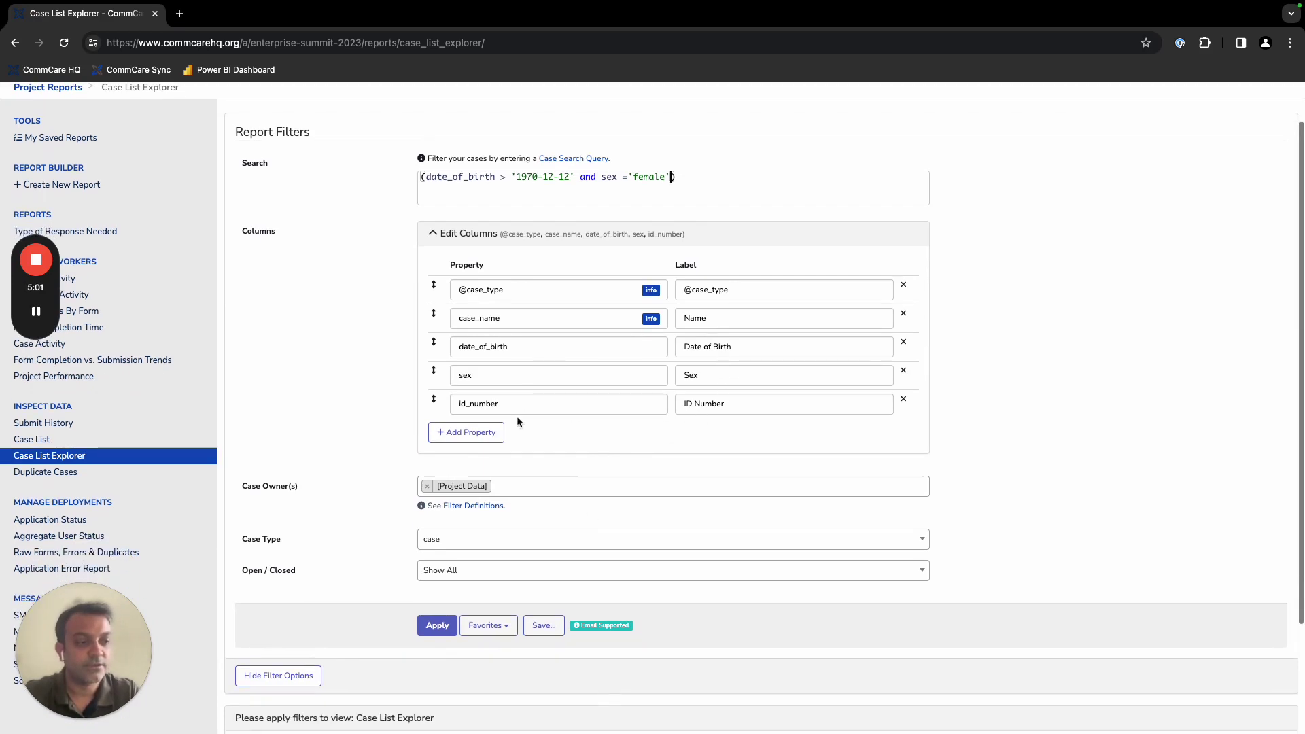
left_click(431, 628)
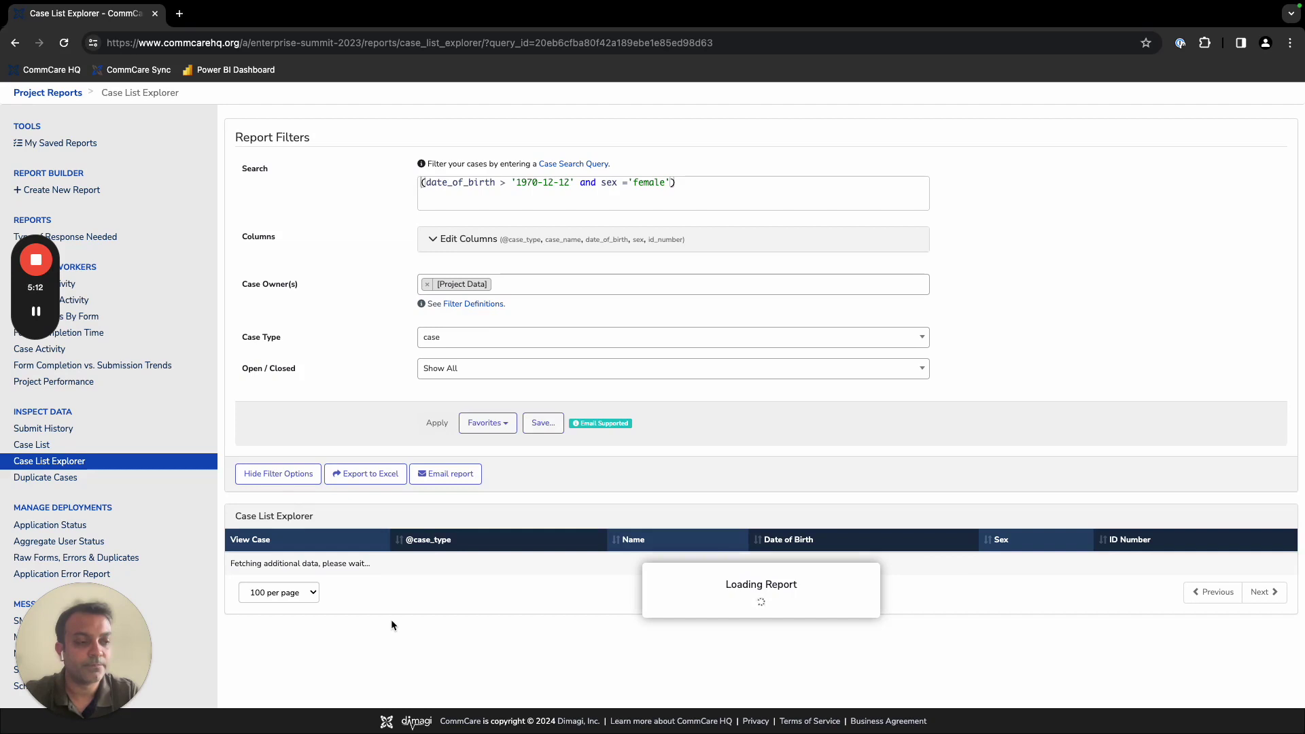
Examine the filtered cases through the end of the list, checking the birth dates, sex values and entry total against the query.
scroll(392, 624, "down", 3)
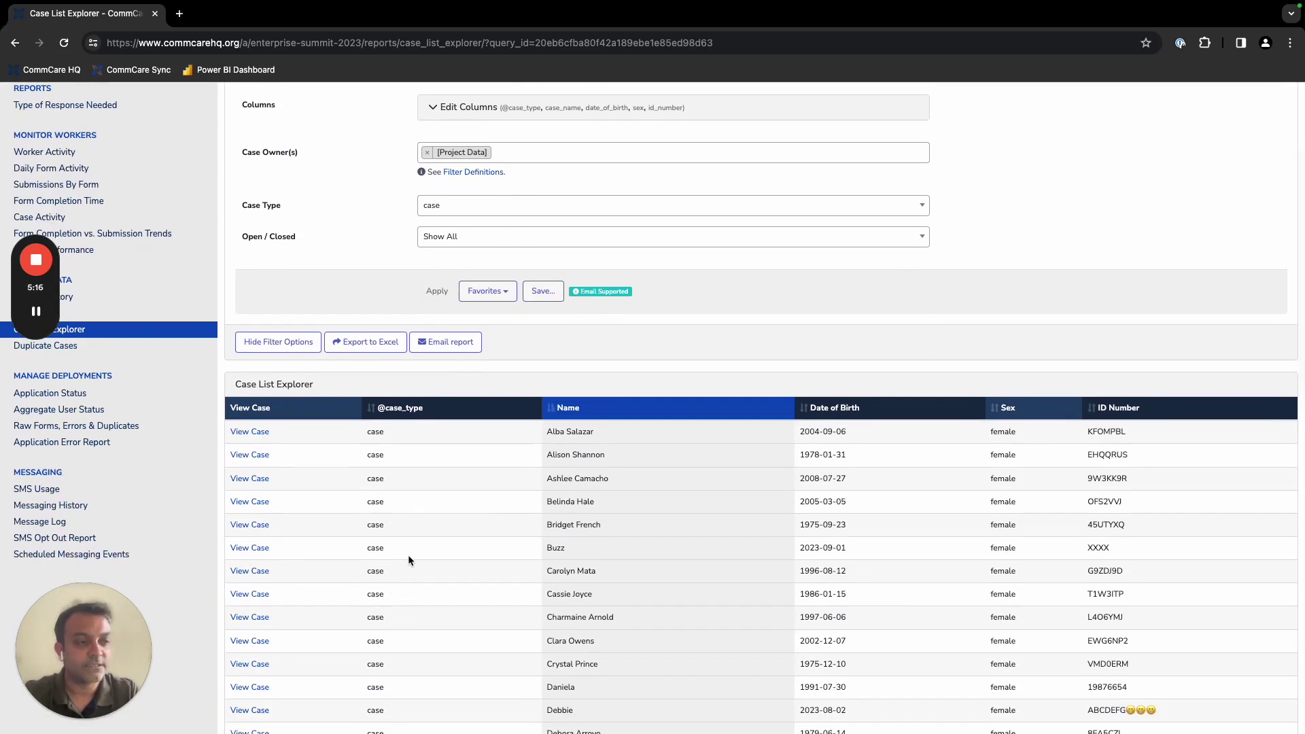
scroll(408, 555, "up", 1)
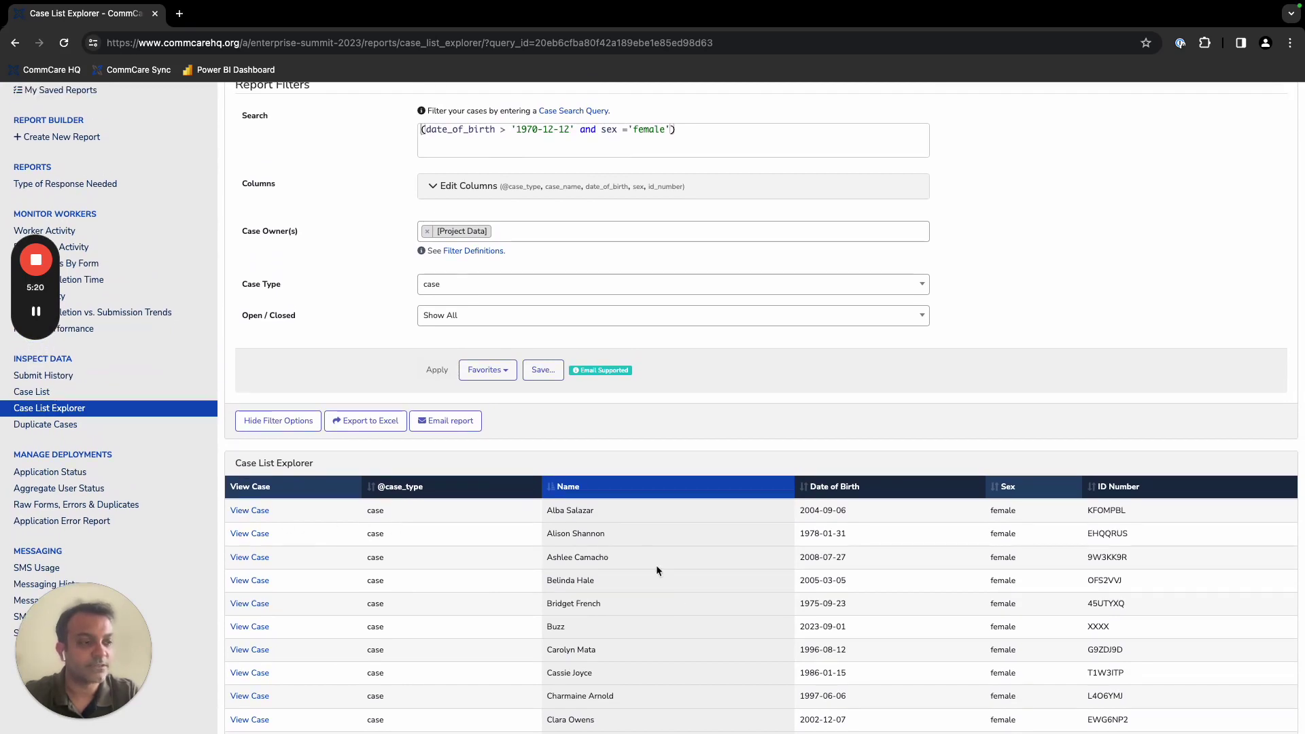
scroll(686, 664, "down", 15)
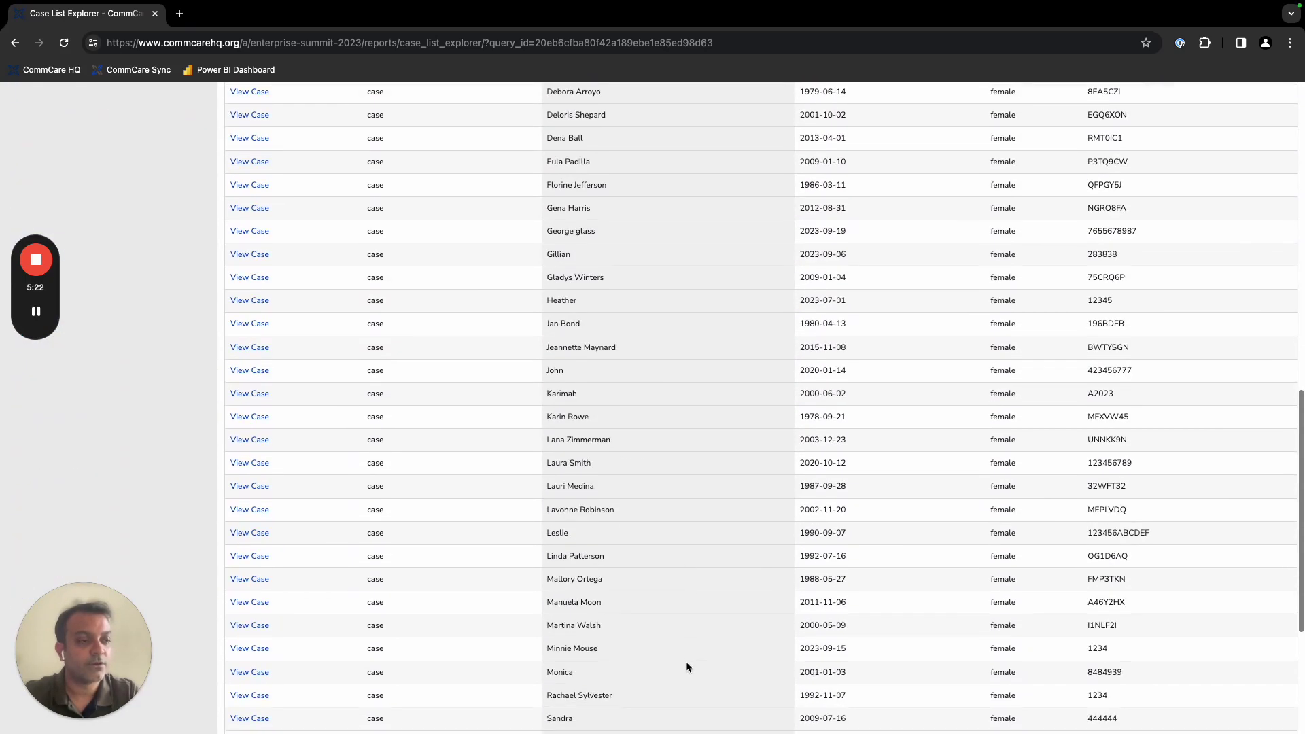
scroll(686, 663, "down", 5)
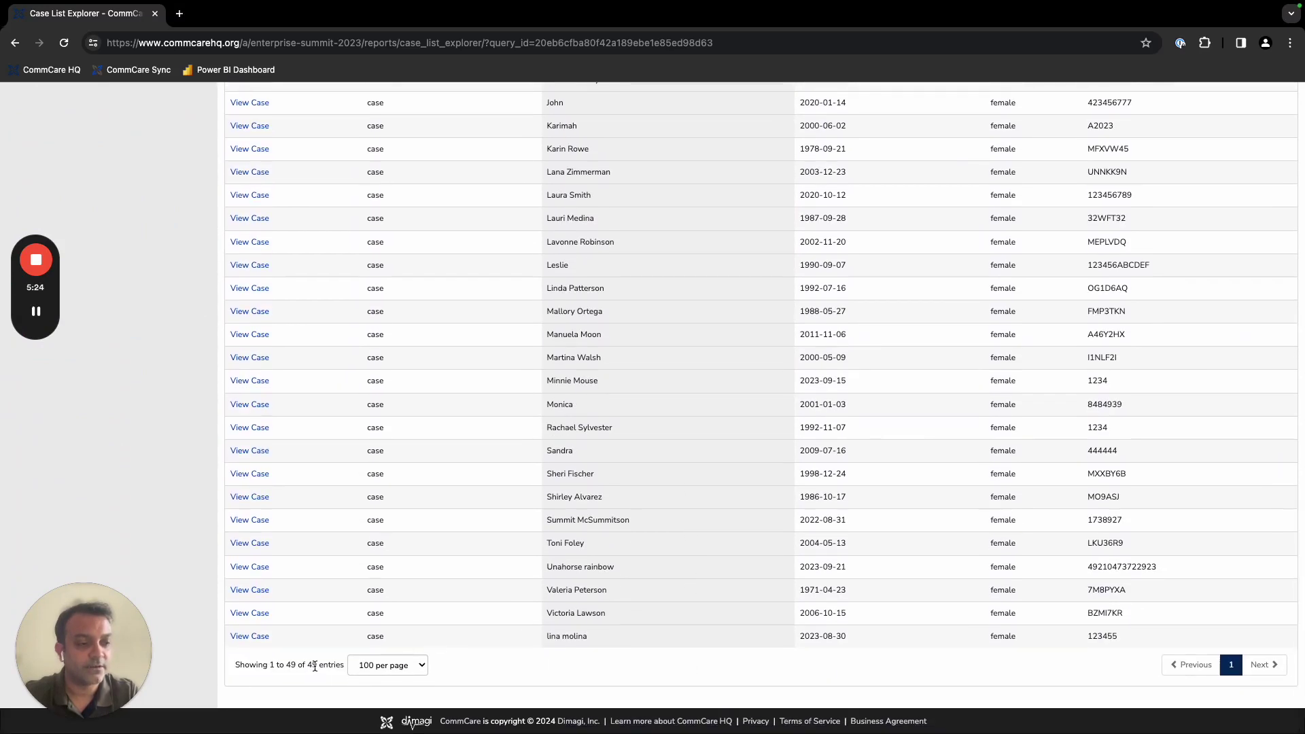
left_click_drag(286, 666, 316, 665)
scroll(557, 671, "up", 14)
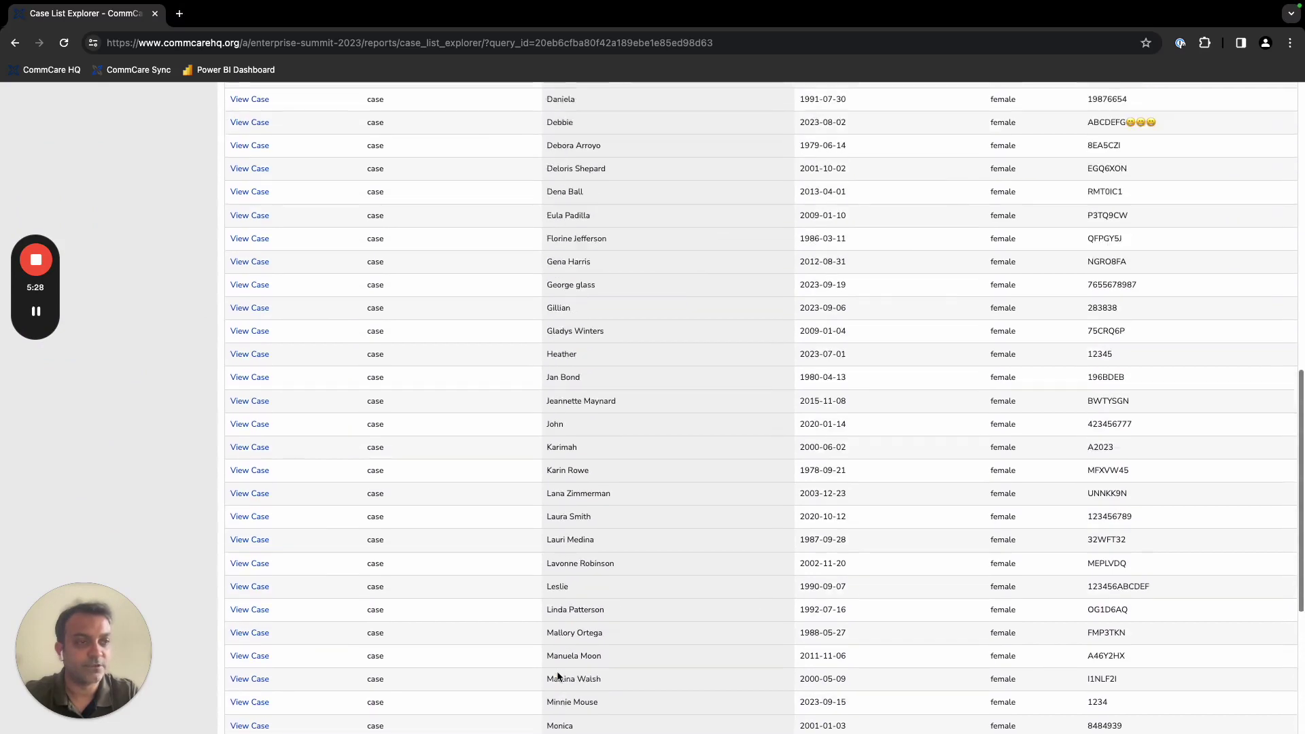
scroll(556, 671, "up", 3)
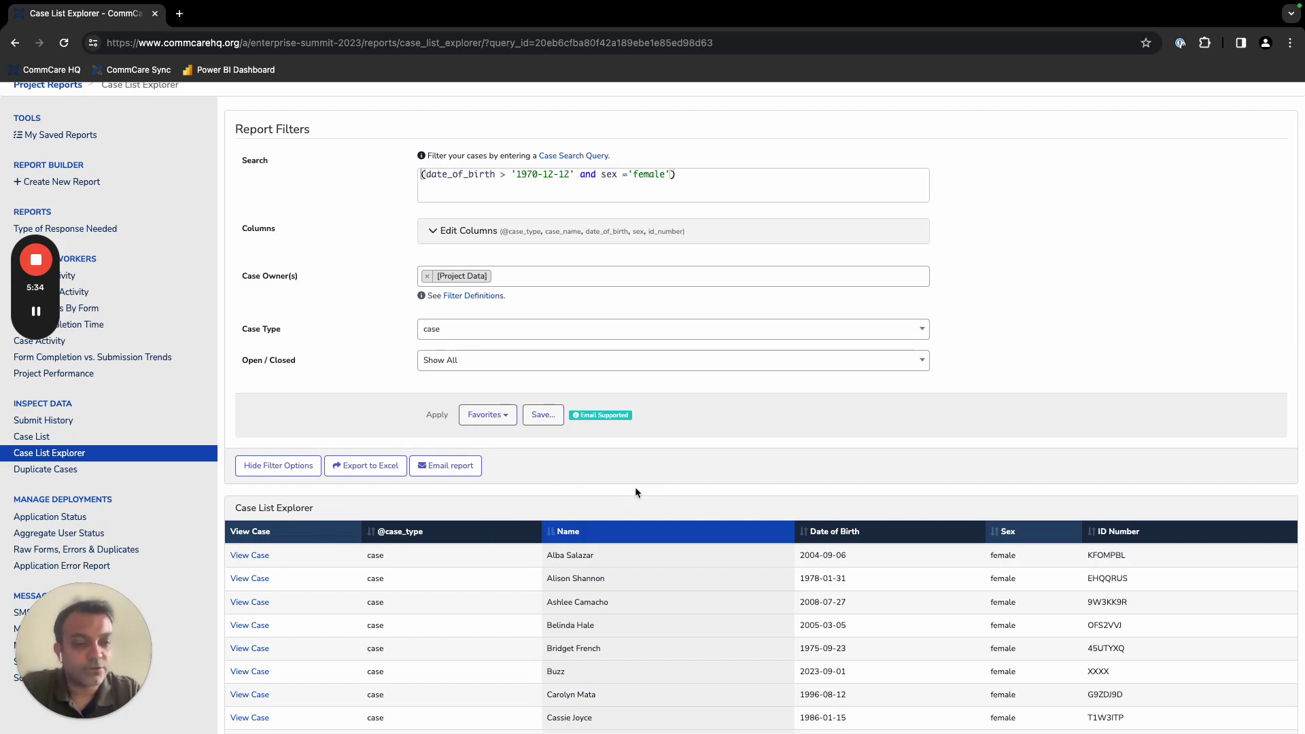
Save the report configuration under the name "CLE Report for Females born after 1970", leaving the description empty.
left_click(544, 417)
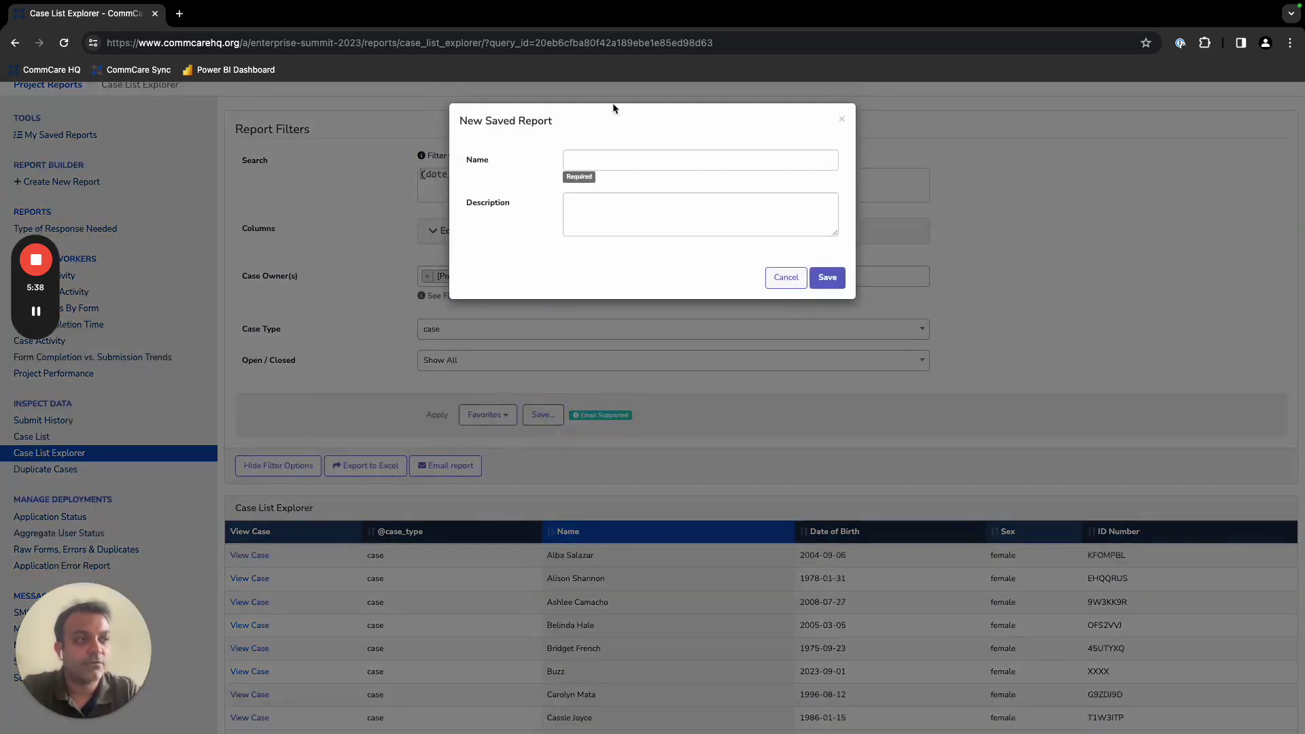
left_click(596, 161)
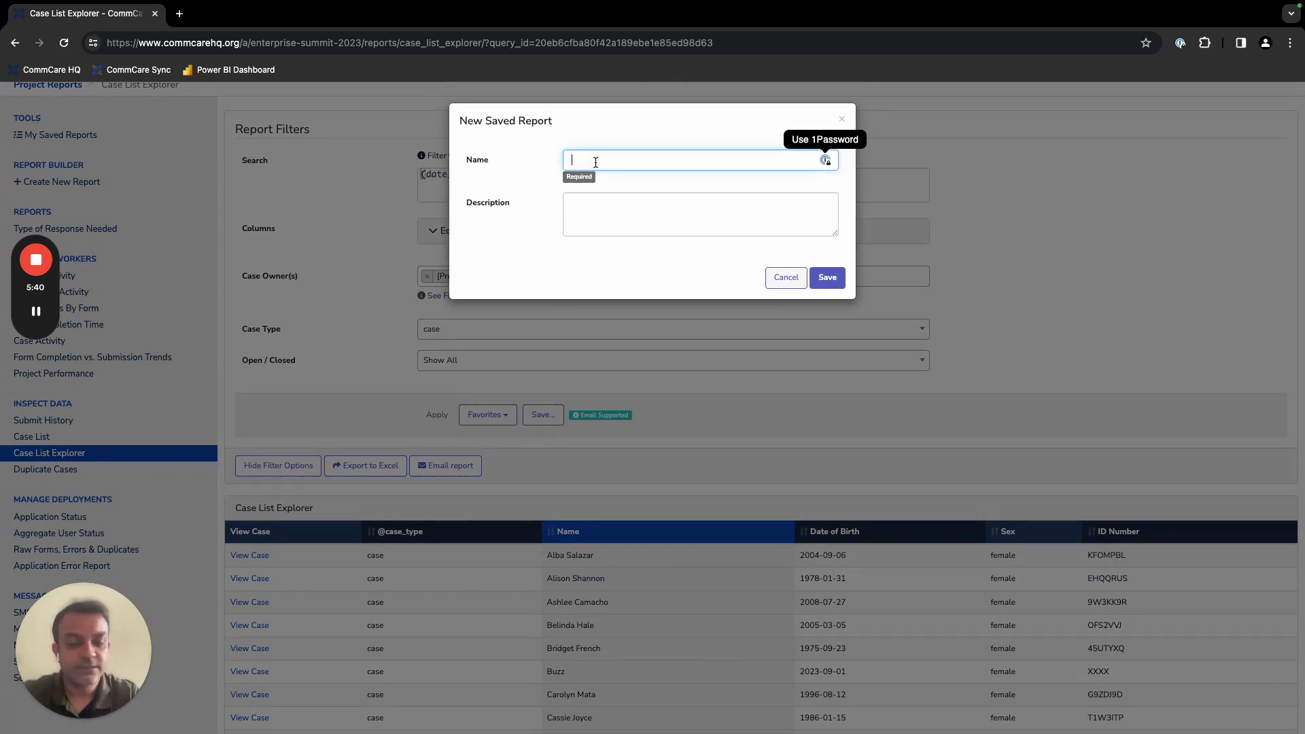
type("CLE")
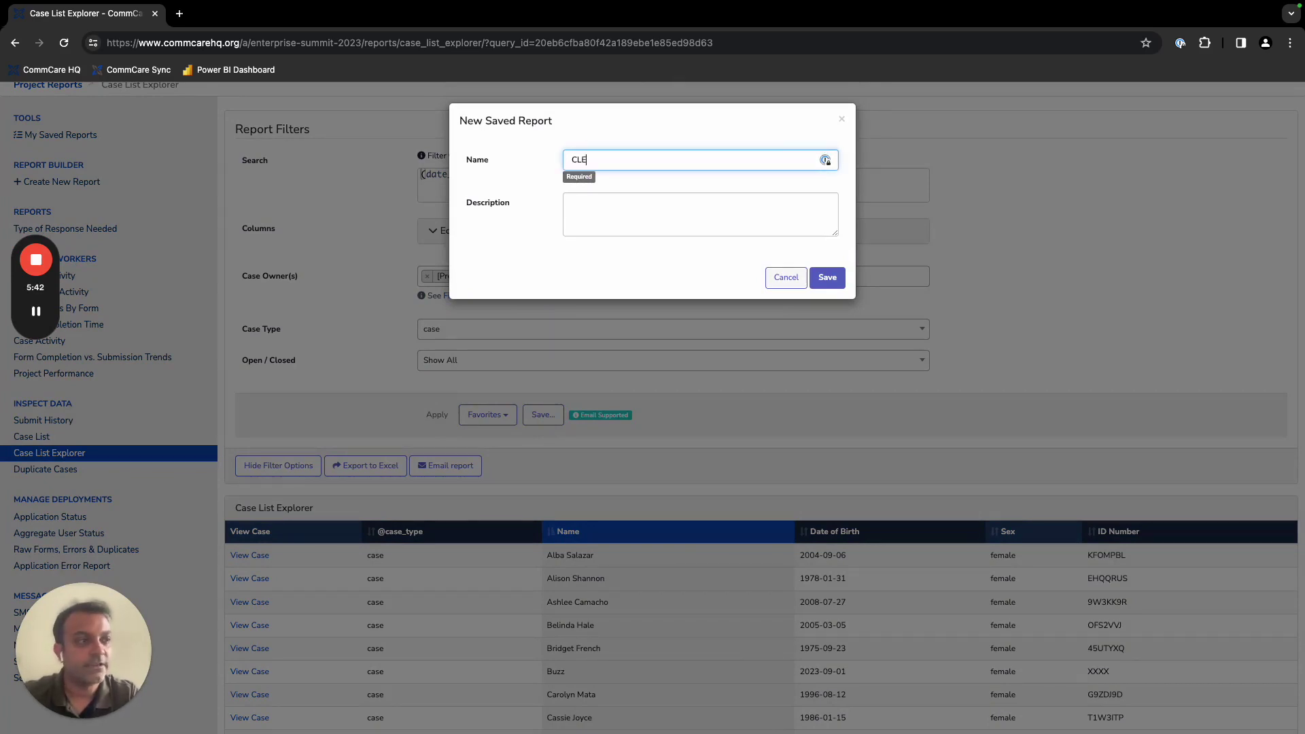
type(" Report fo")
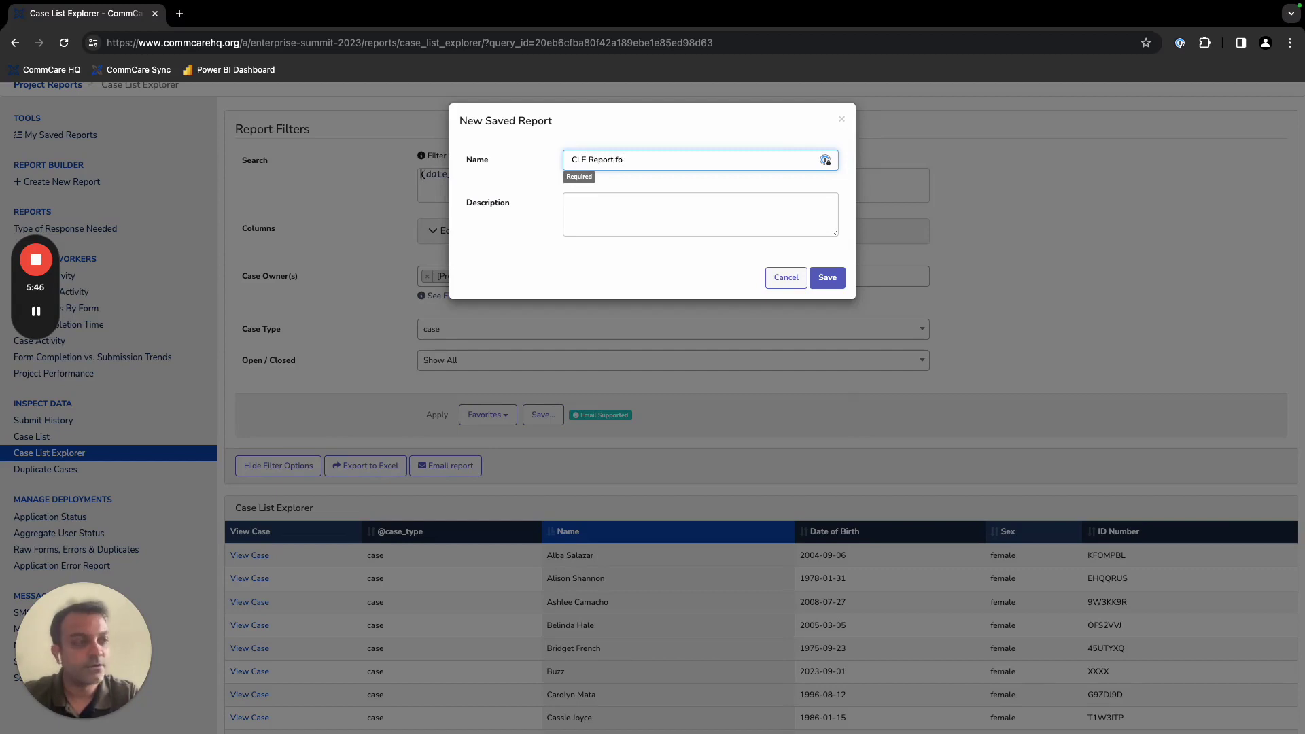
type("r Femal")
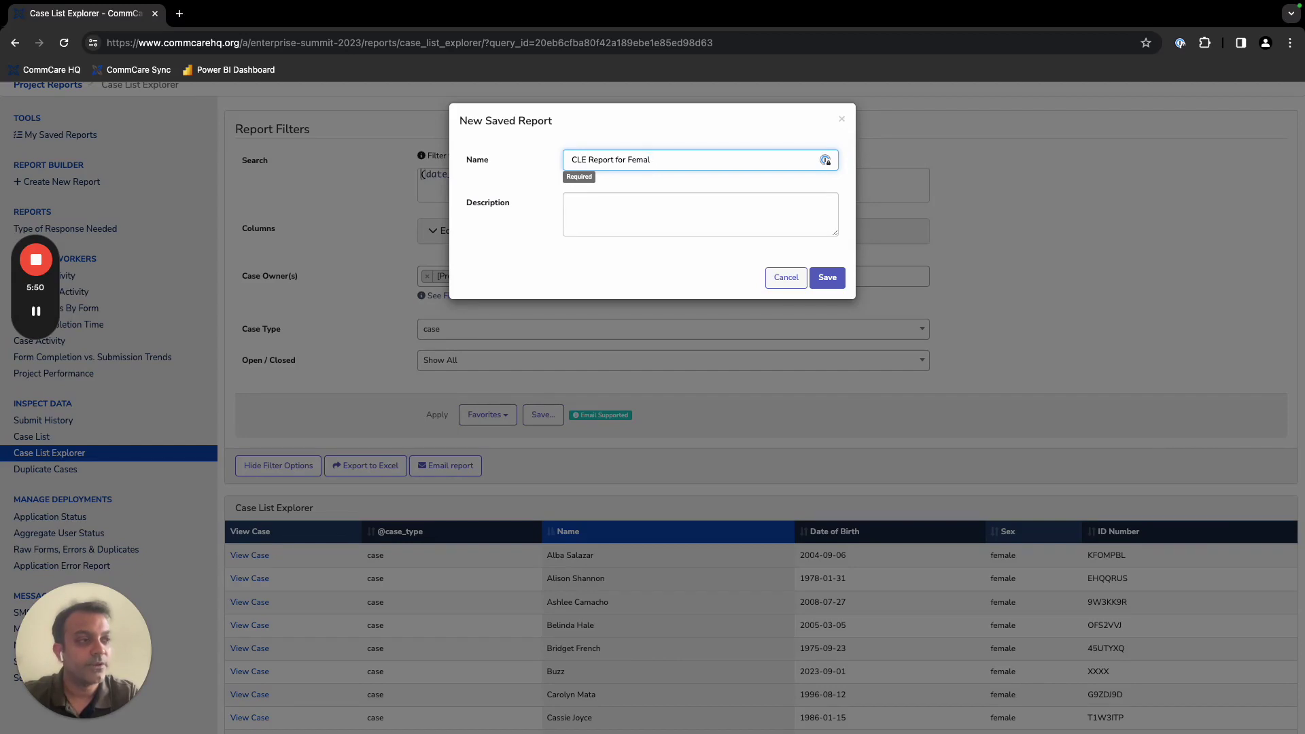
type("es ab")
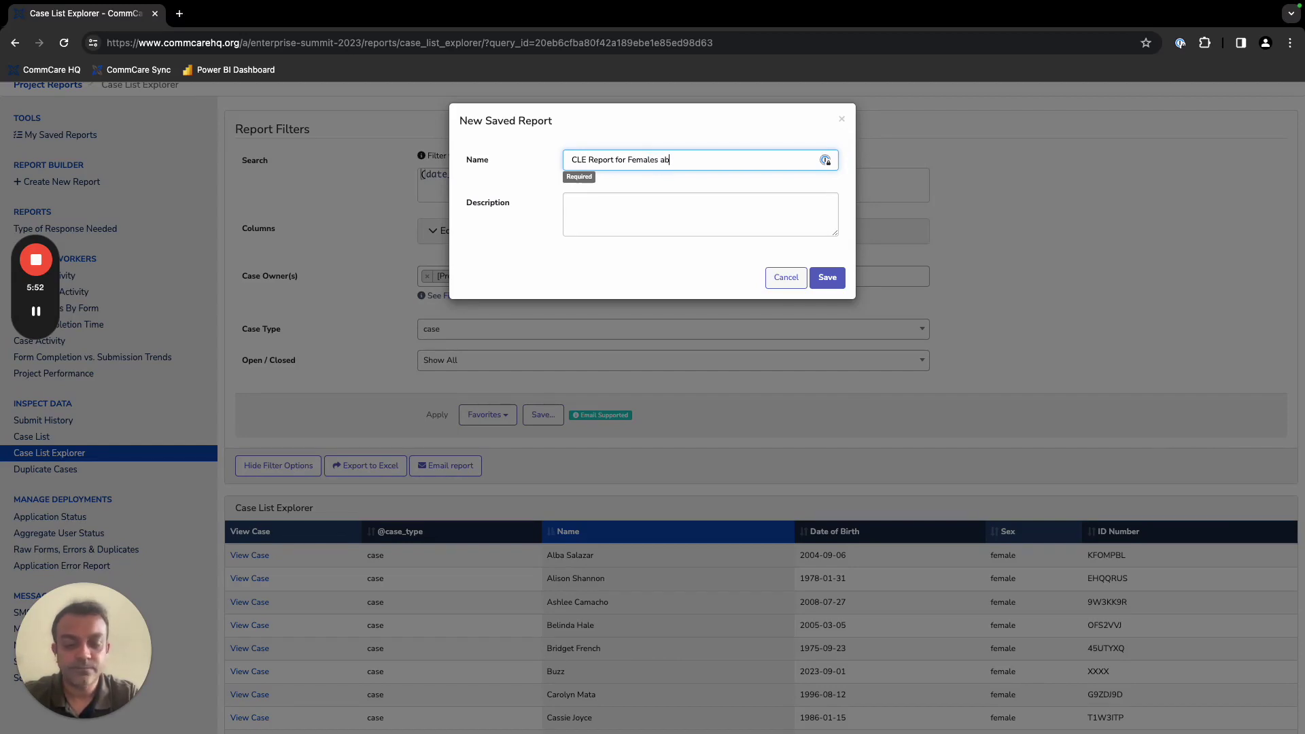
key("BackSpace")
key("BackSpace")
type("born af")
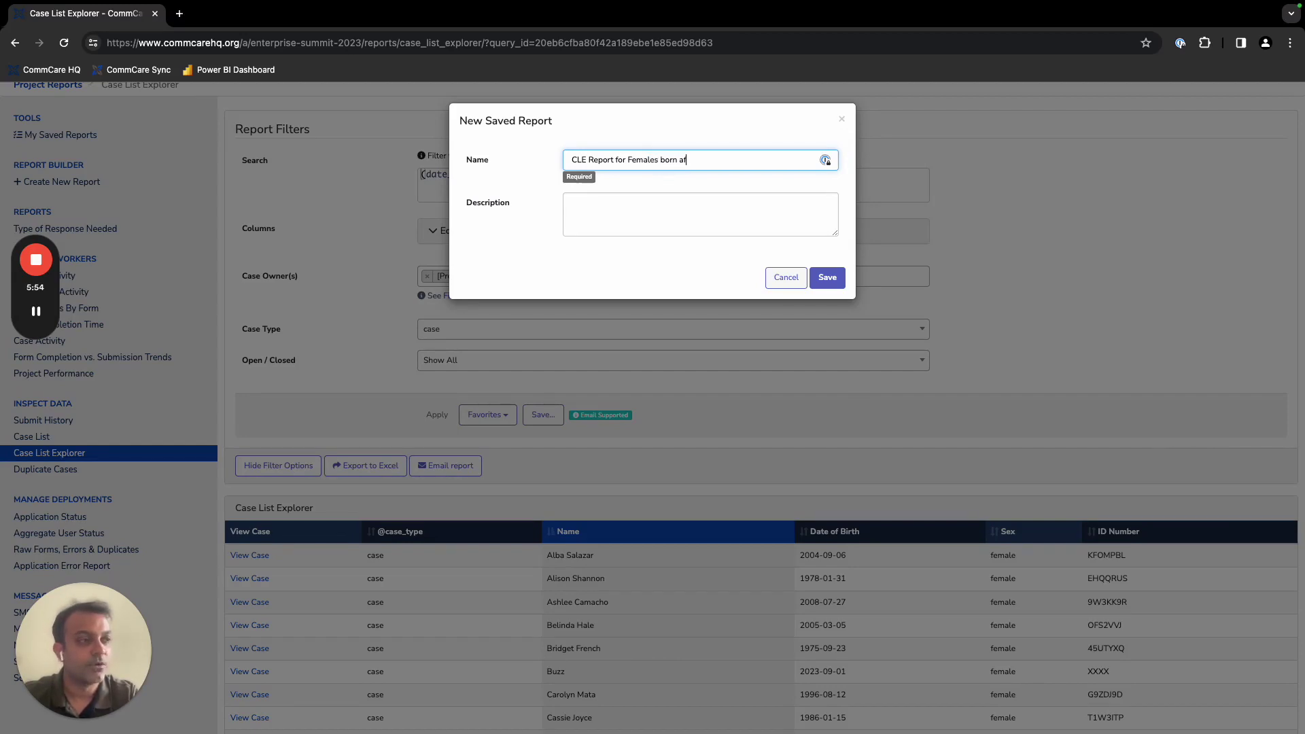
type("ter 1970")
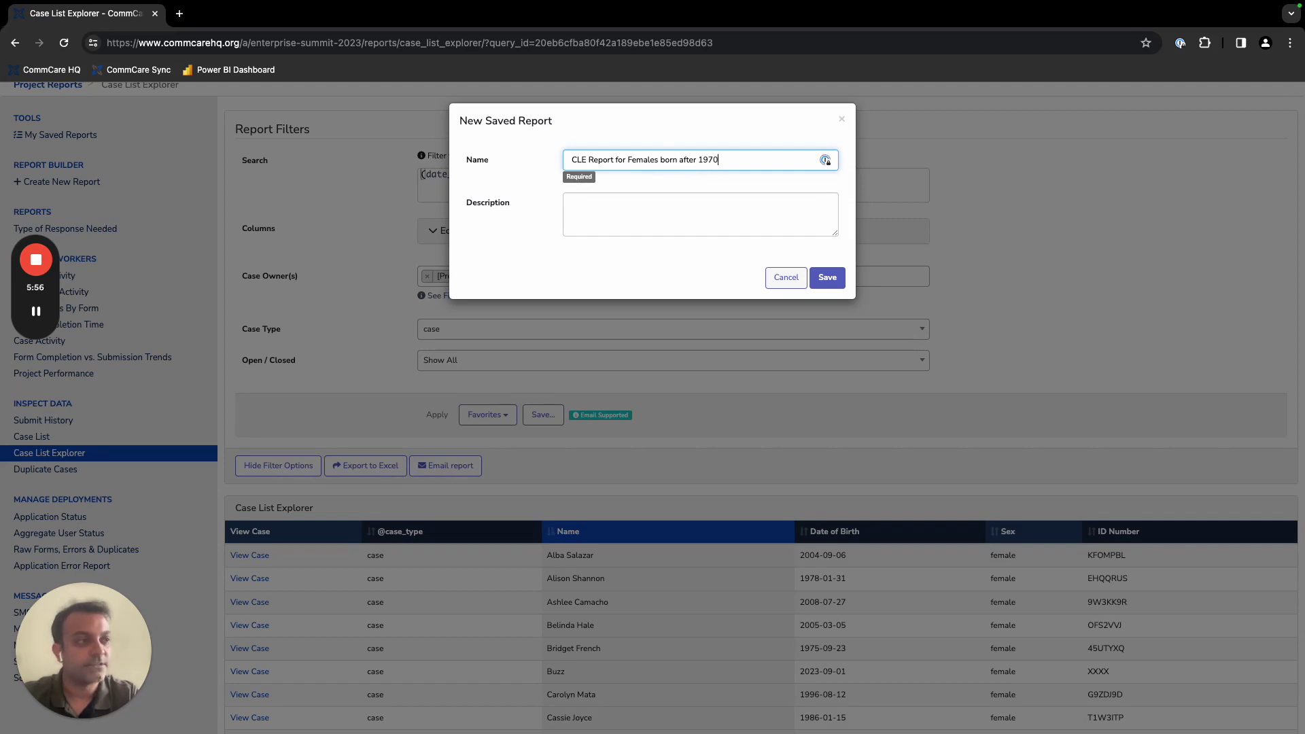
left_click(653, 213)
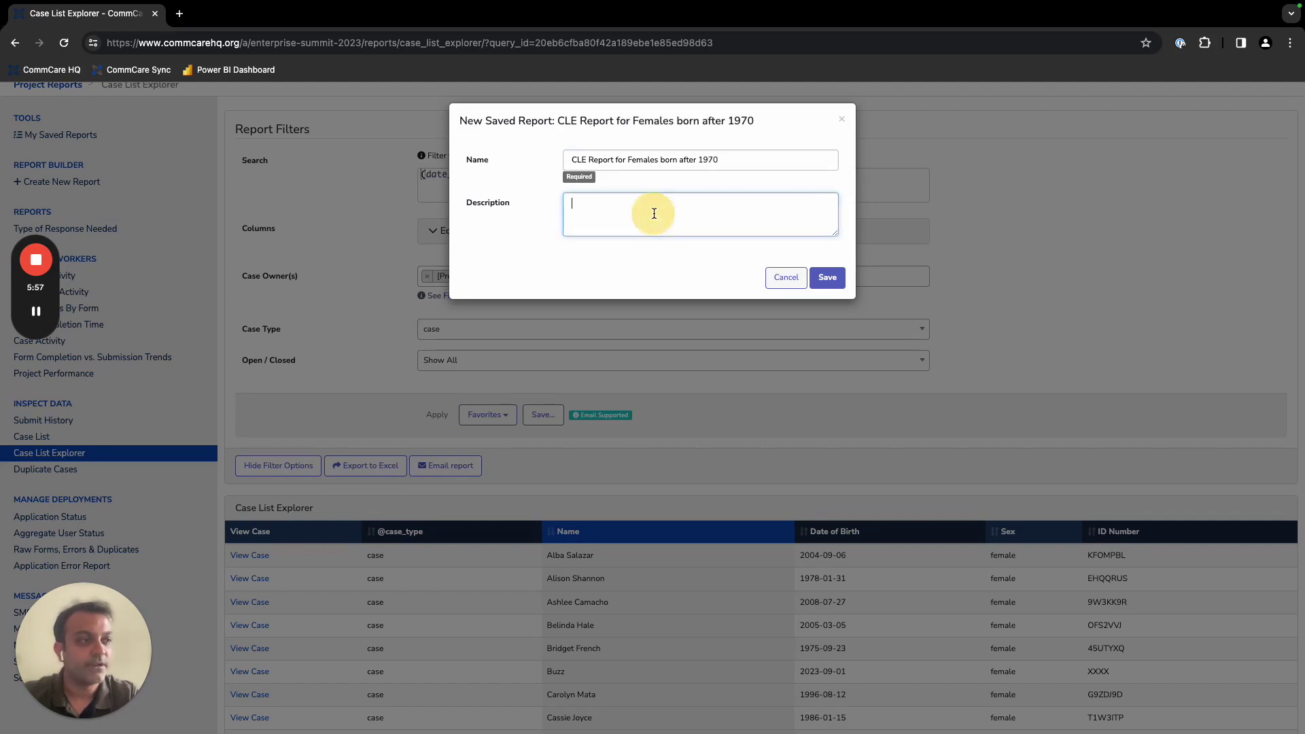
left_click(826, 279)
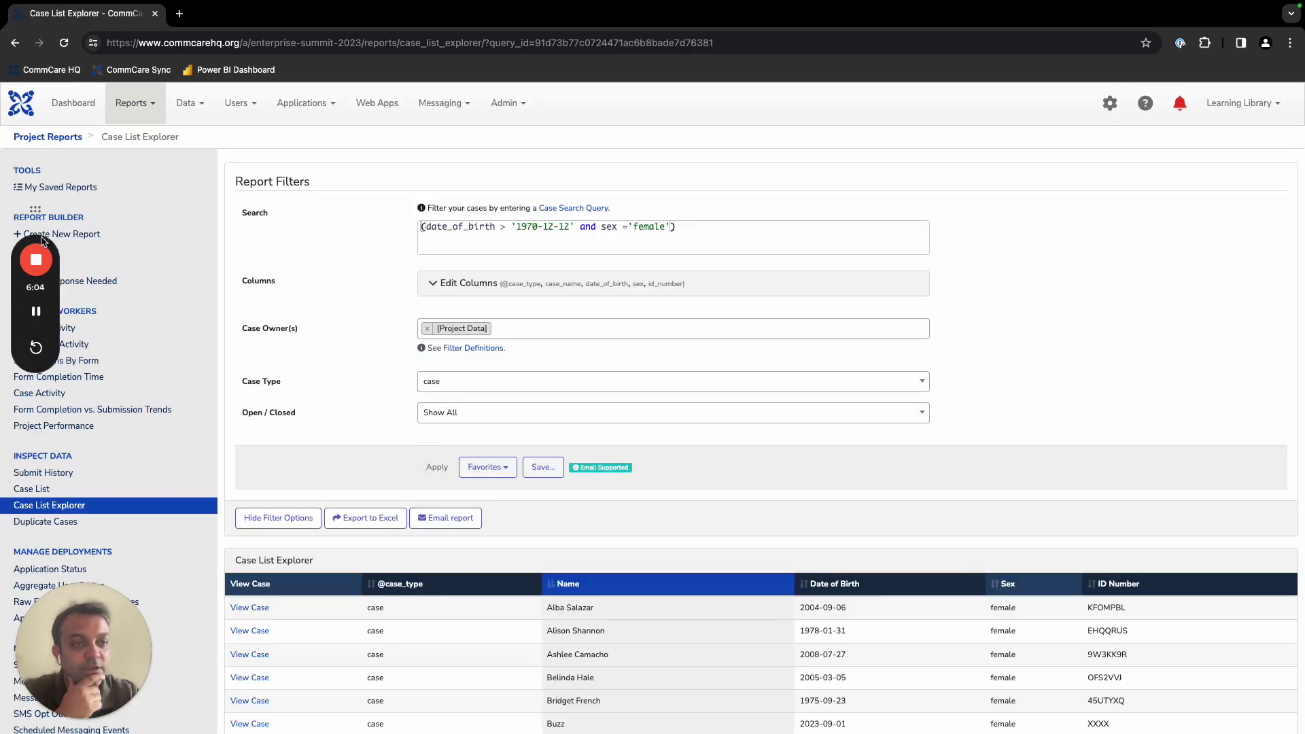
left_click_drag(41, 244, 170, 198)
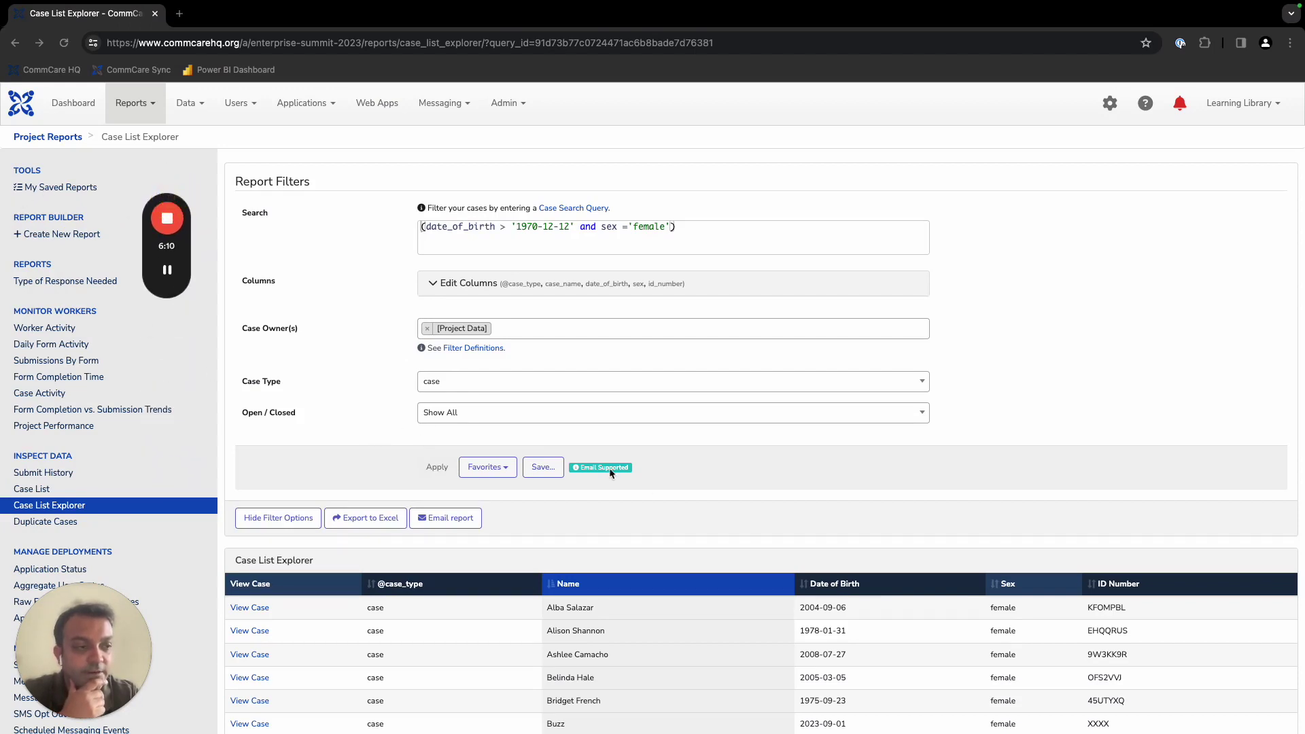
left_click(579, 505)
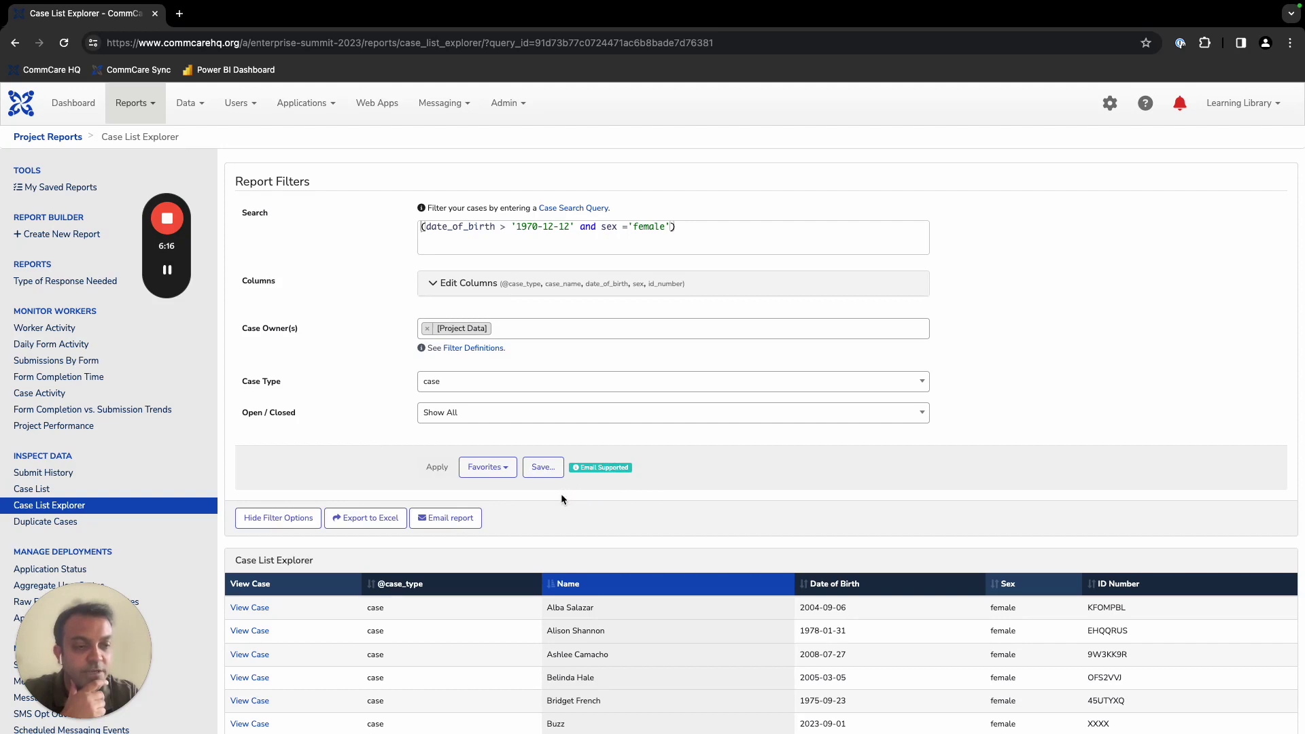
Open the first case listed in the report results in a new browser tab and switch to it.
scroll(562, 497, "down", 1)
scroll(560, 494, "down", 3)
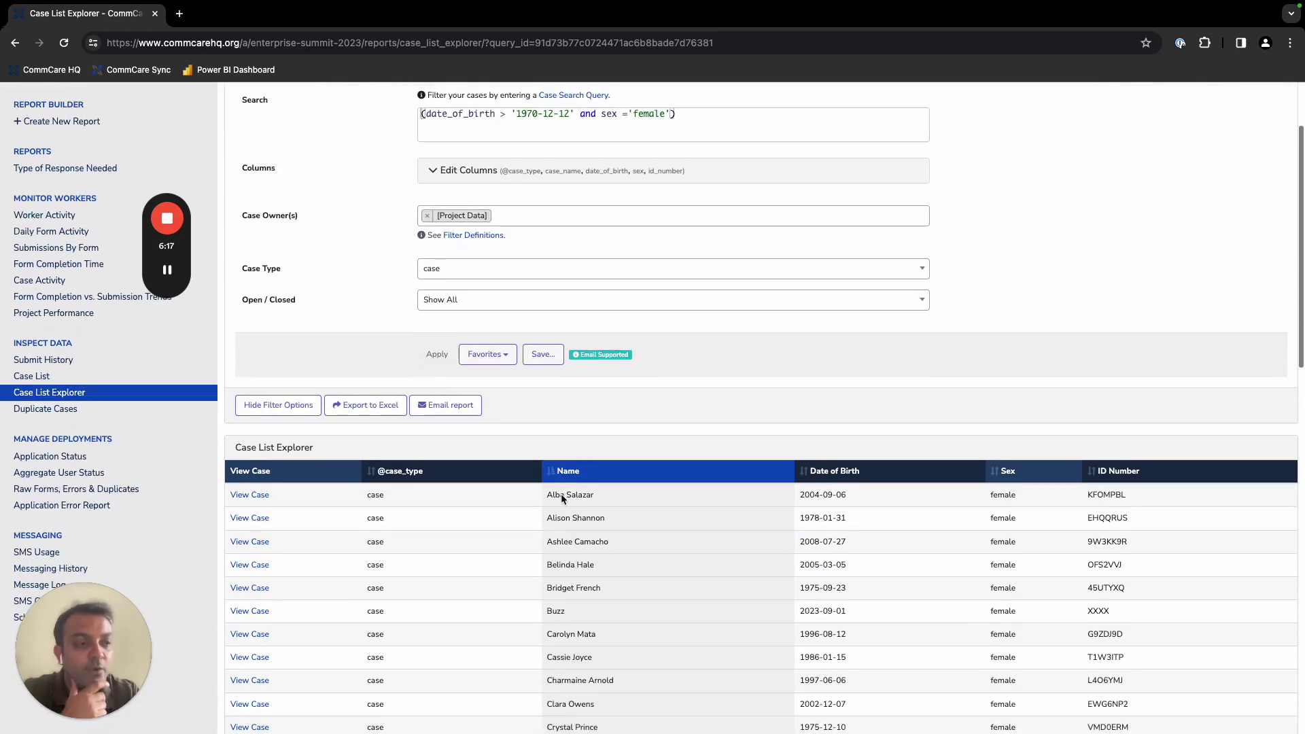
right_click(254, 502)
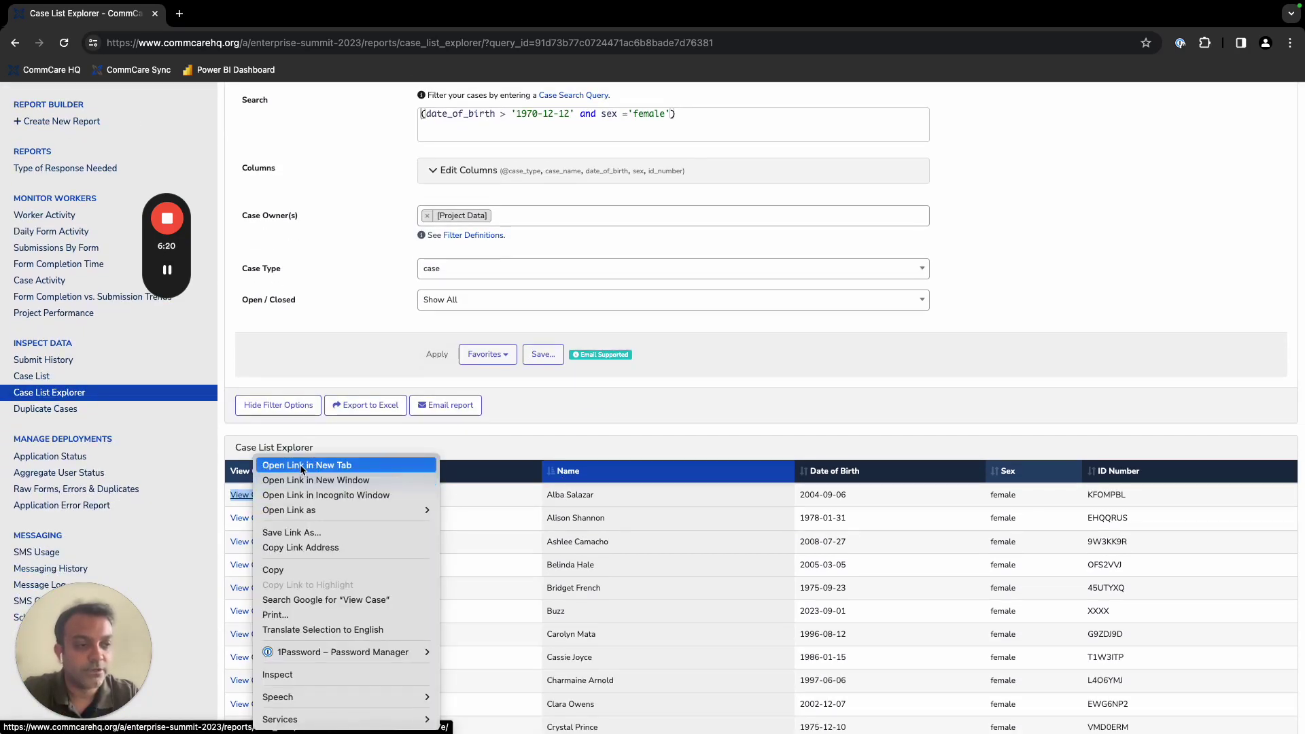
left_click(300, 467)
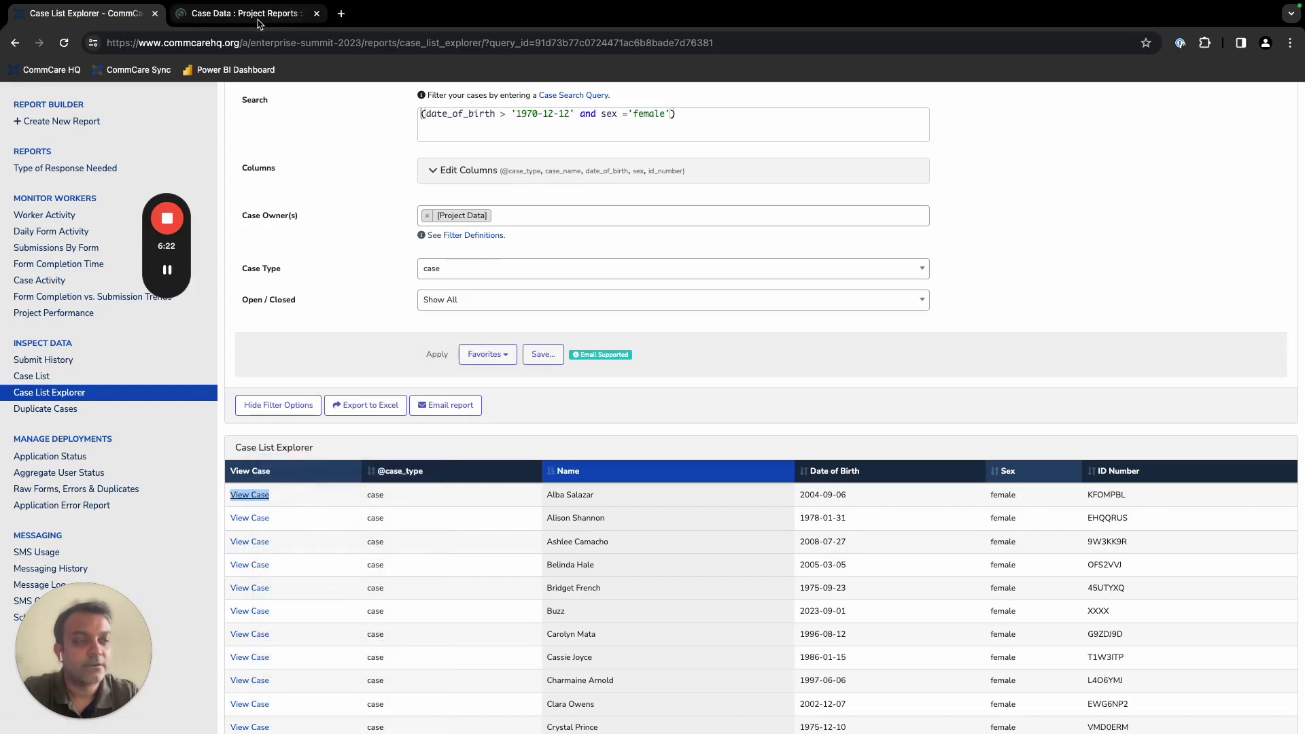
left_click(246, 20)
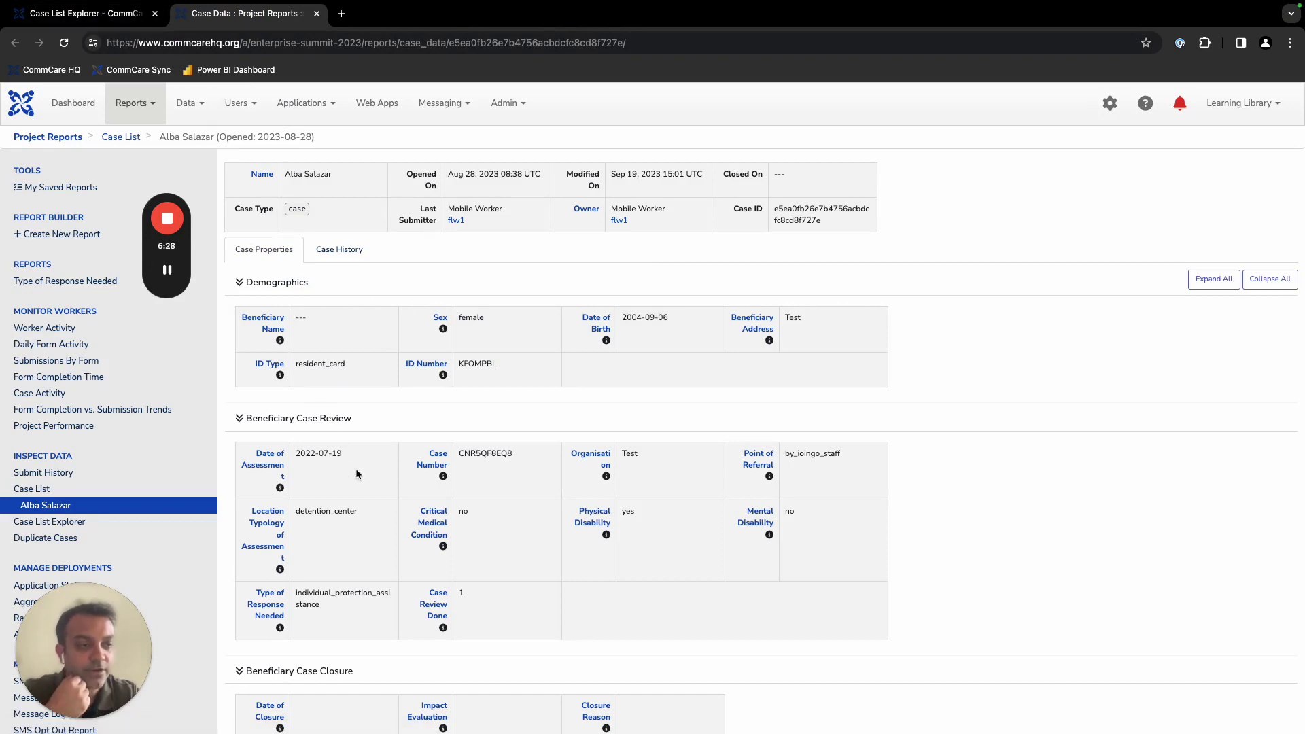
Review the case's properties from the Demographics section through Beneficiary Attendance.
scroll(356, 469, "down", 2)
scroll(356, 474, "down", 3)
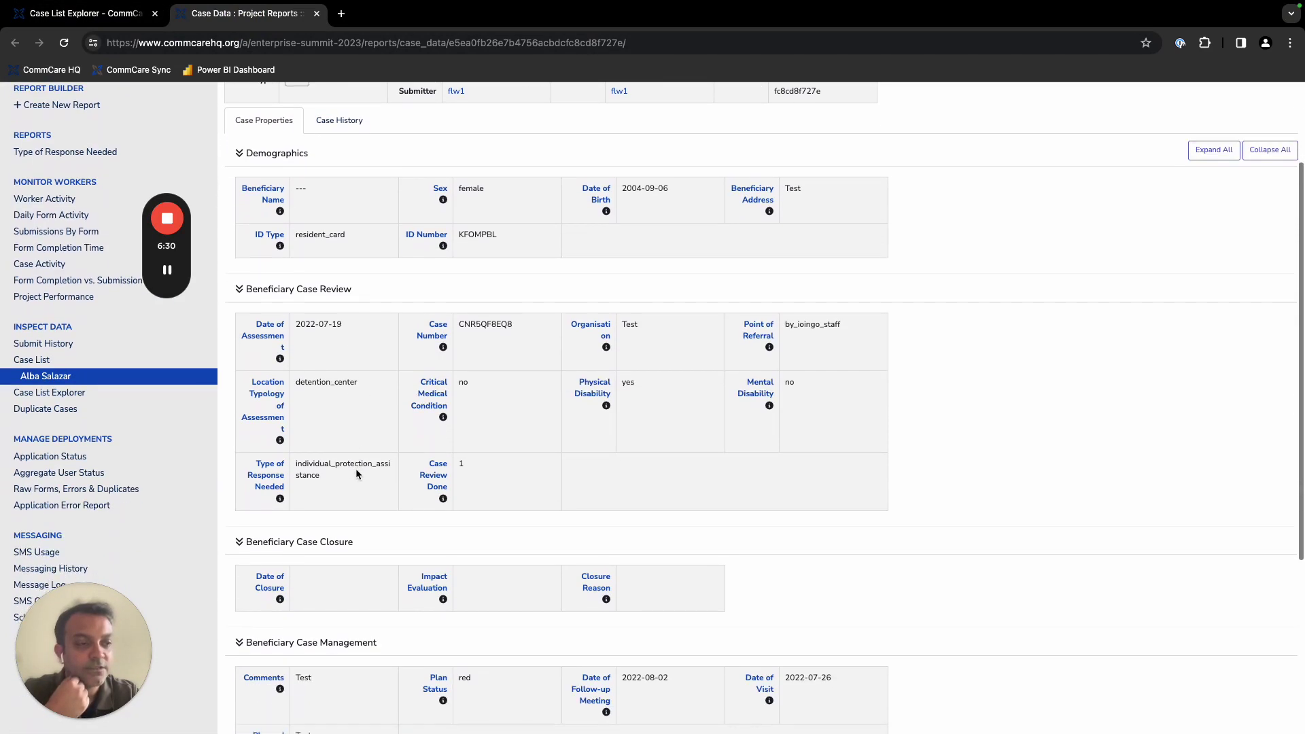
scroll(357, 474, "down", 4)
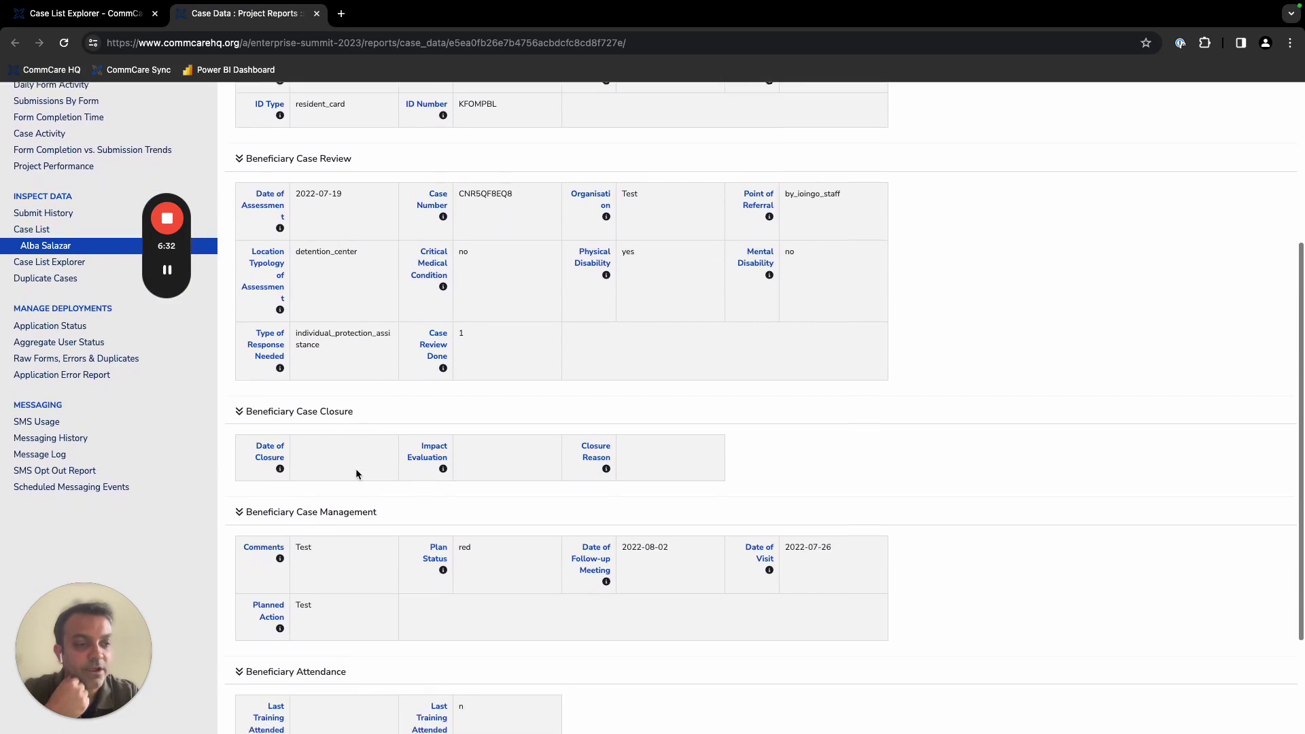
scroll(357, 474, "down", 3)
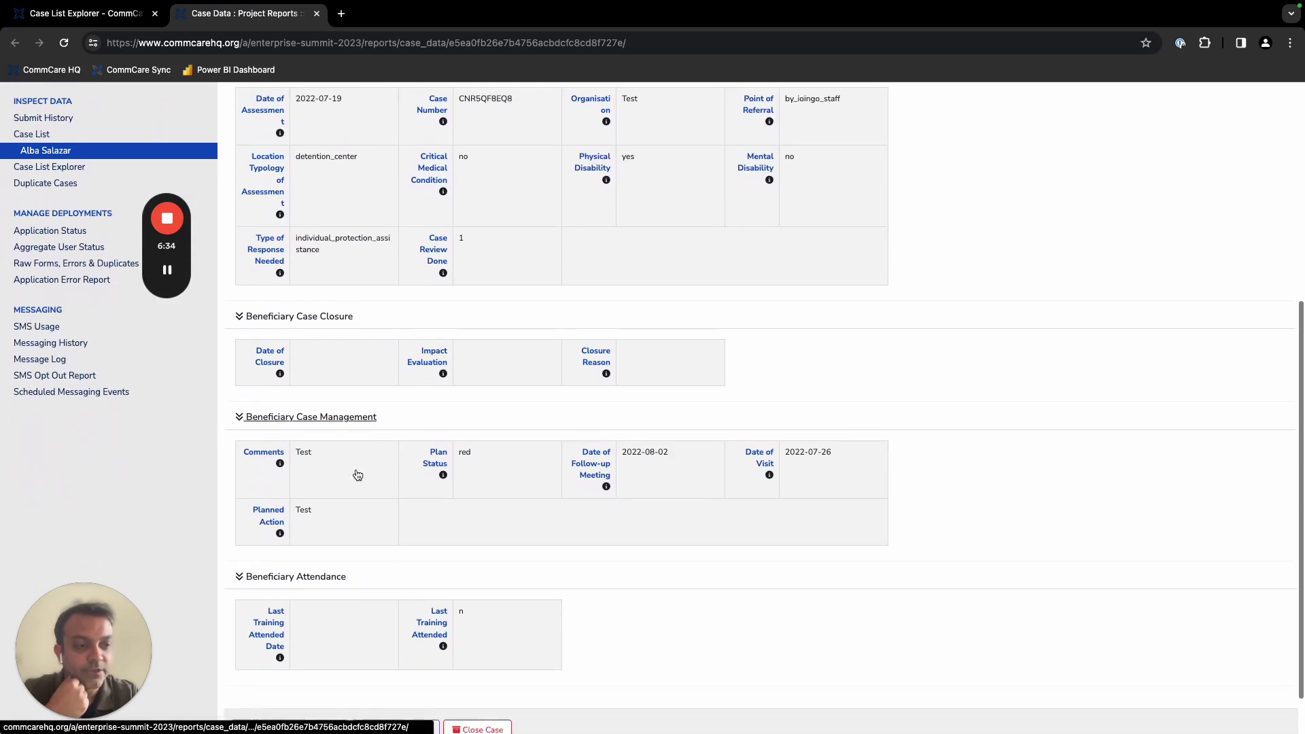
scroll(356, 473, "up", 5)
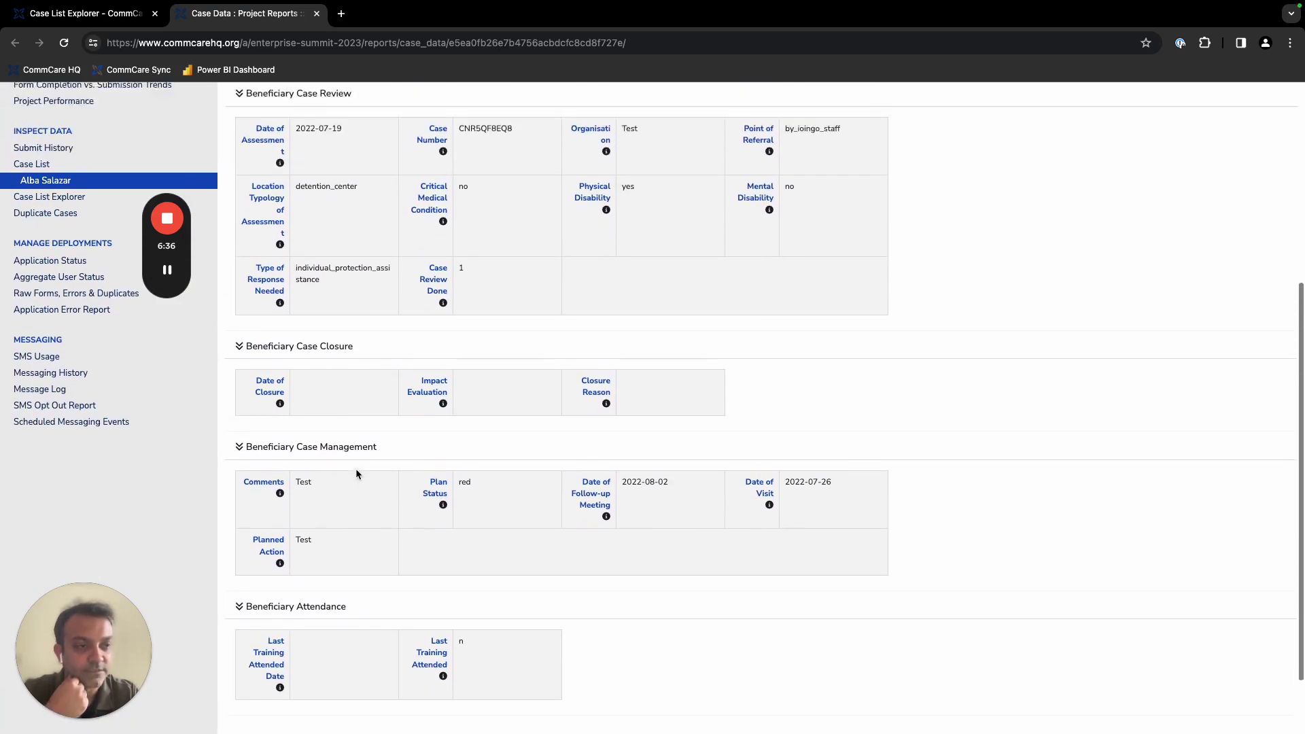
scroll(356, 474, "up", 3)
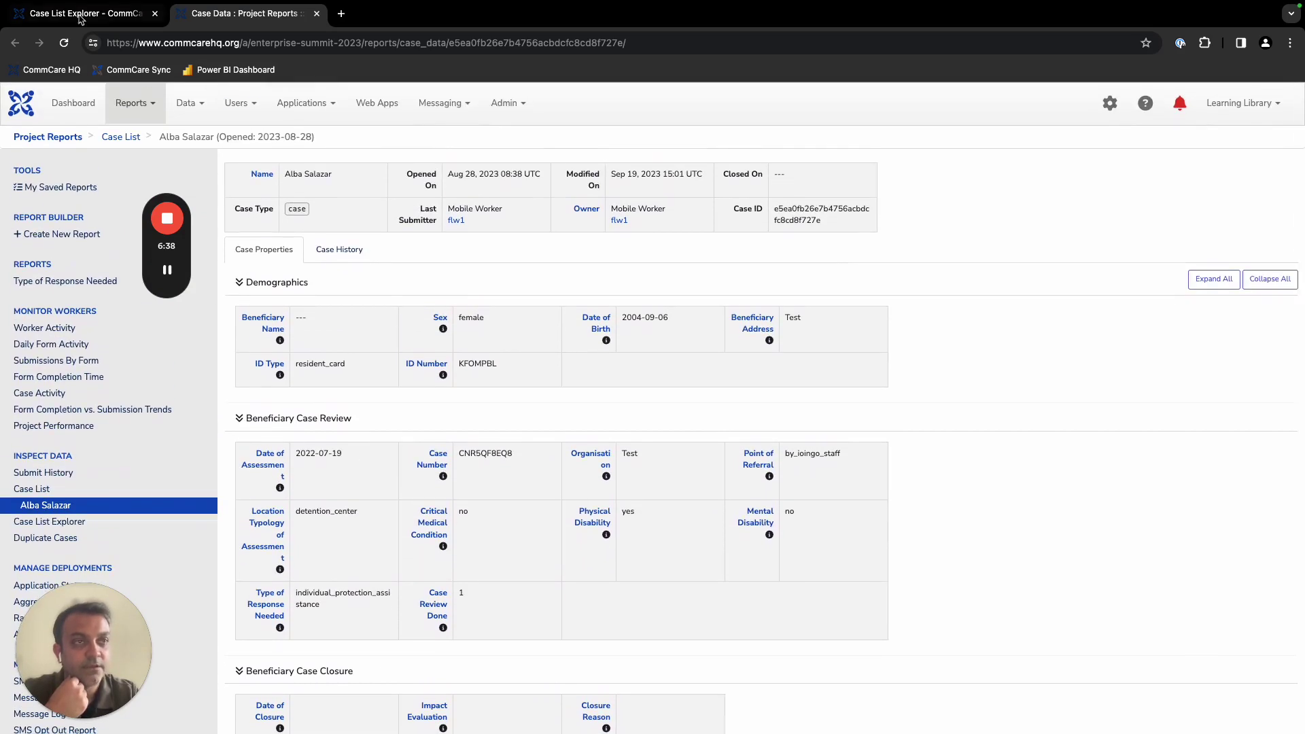
Return to the Case List Explorer tab and bring the report filters and export options back into view.
left_click(77, 17)
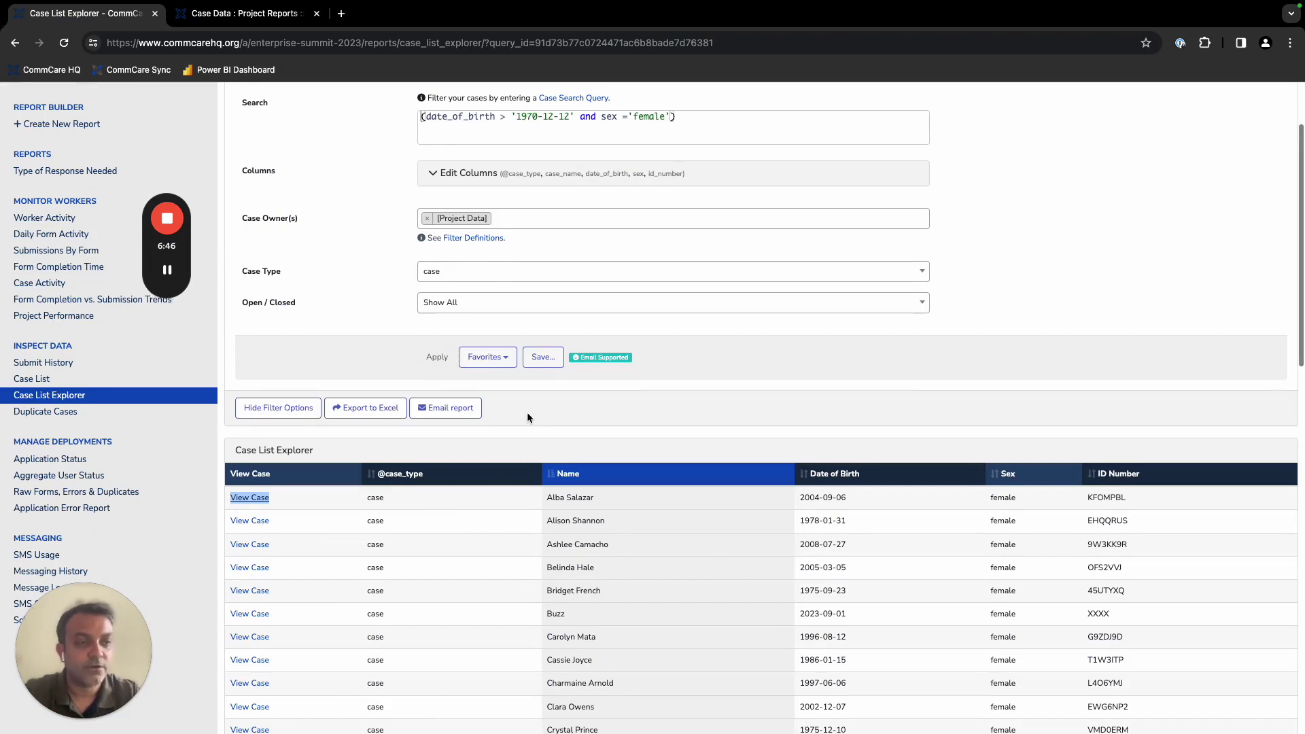
scroll(528, 416, "up", 3)
scroll(435, 421, "down", 1)
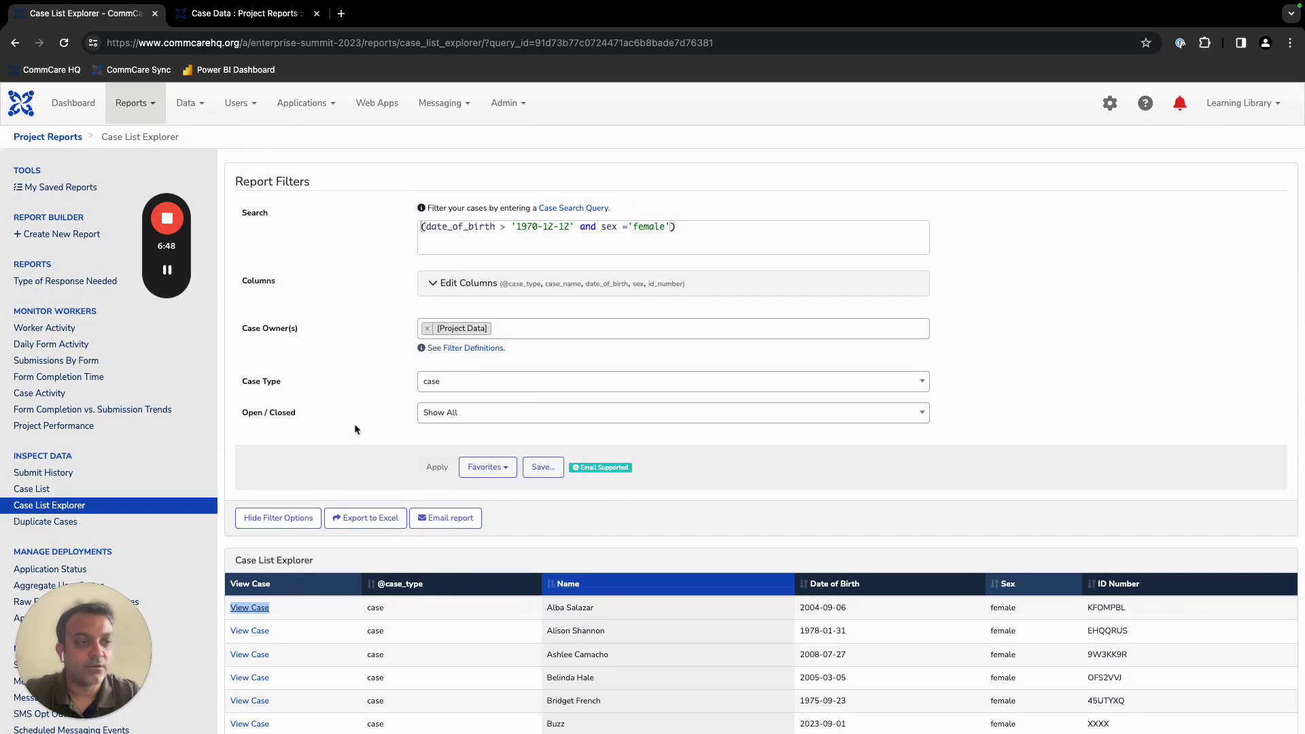